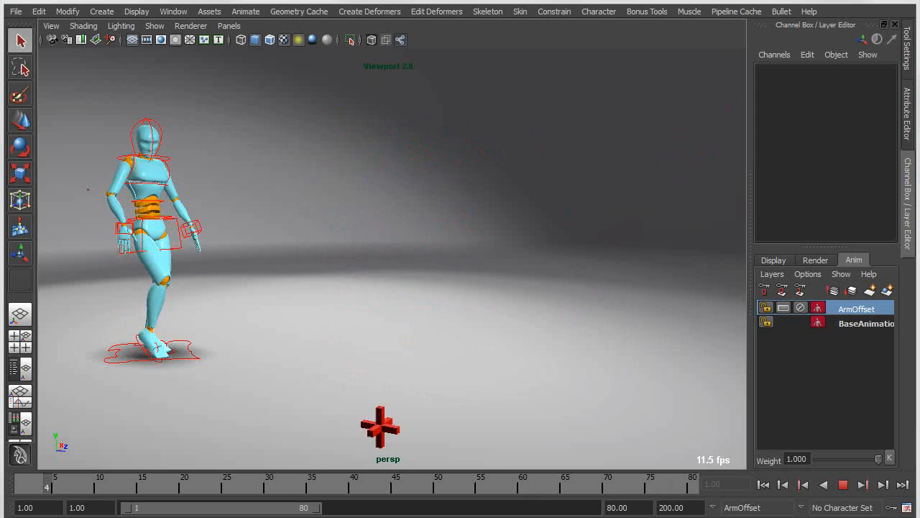
Stop the walk animation playback and select the character's LookAt control.
click(843, 485)
key(alt+v)
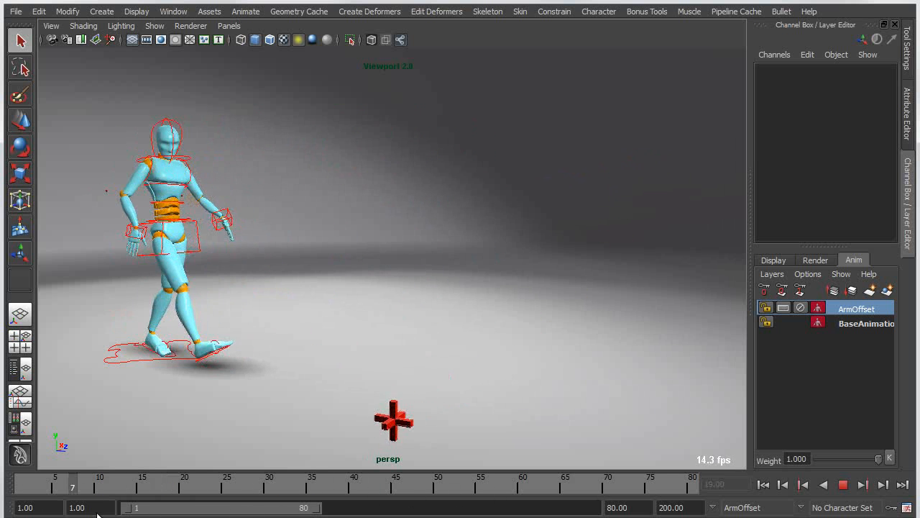
key(alt+v)
click(545, 329)
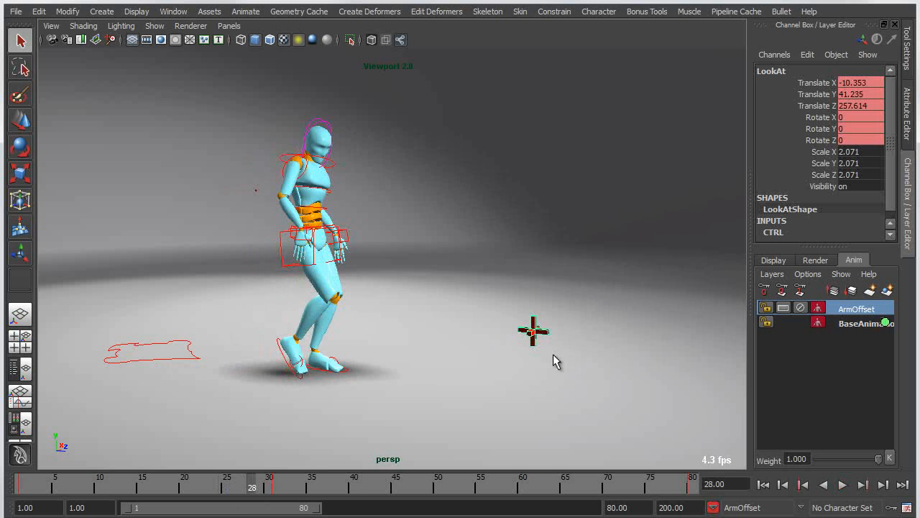
Try moving the LookAt control to test how the head follows it, and undo the move.
key(w)
drag(532, 331, 309, 149)
key(ctrl+z)
alt+drag(486, 315, 432, 314)
alt+middle_drag(459, 306, 467, 300)
alt+drag(466, 299, 376, 361)
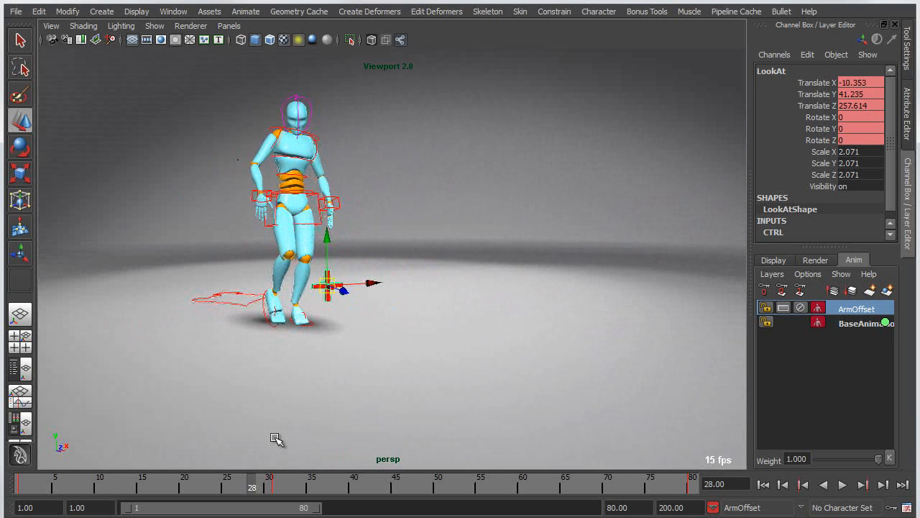
Compare the character's arm pose with the ArmOffset animation layer muted and unmuted, and clear the selection.
click(800, 308)
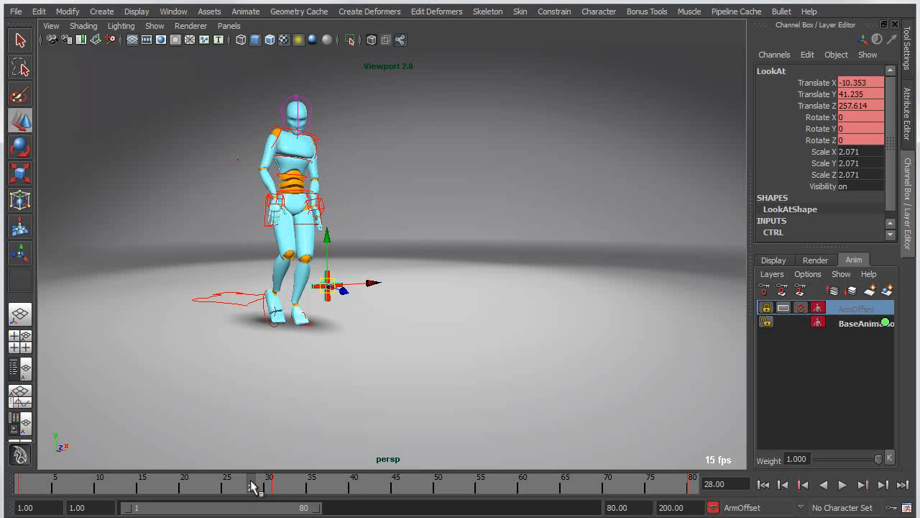
key(alt+v)
drag(210, 476, 255, 475)
click(805, 308)
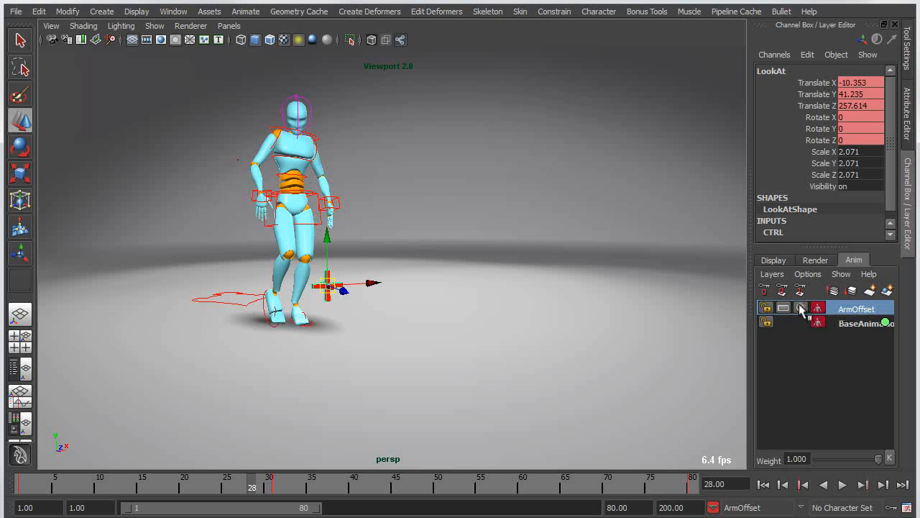
alt+drag(315, 337, 315, 345)
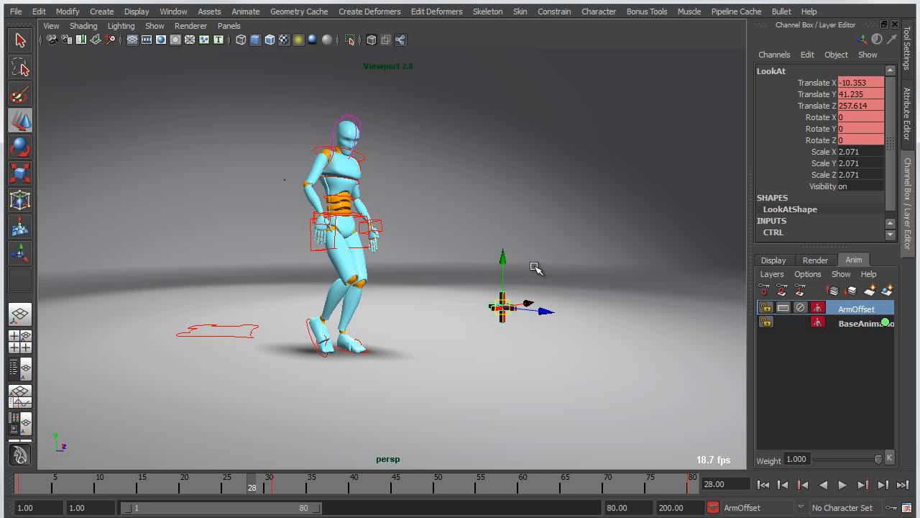
alt+middle_drag(583, 314, 522, 339)
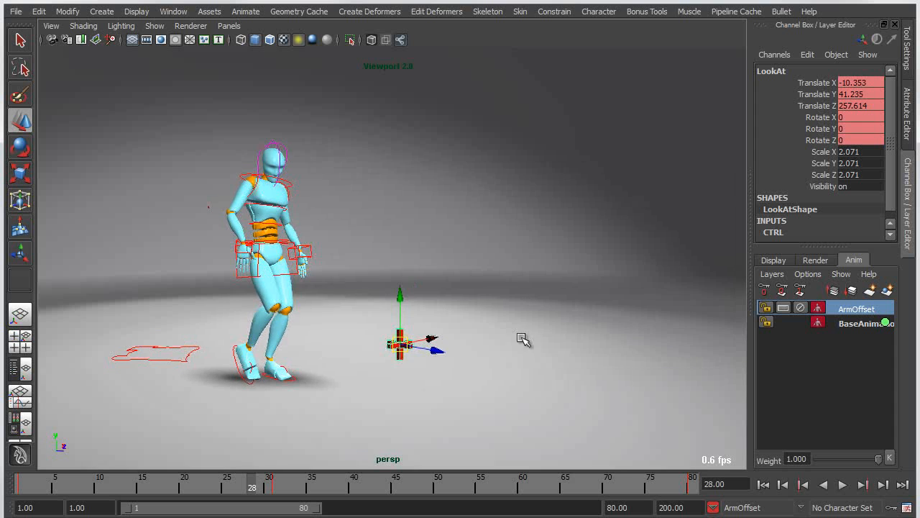
click(532, 241)
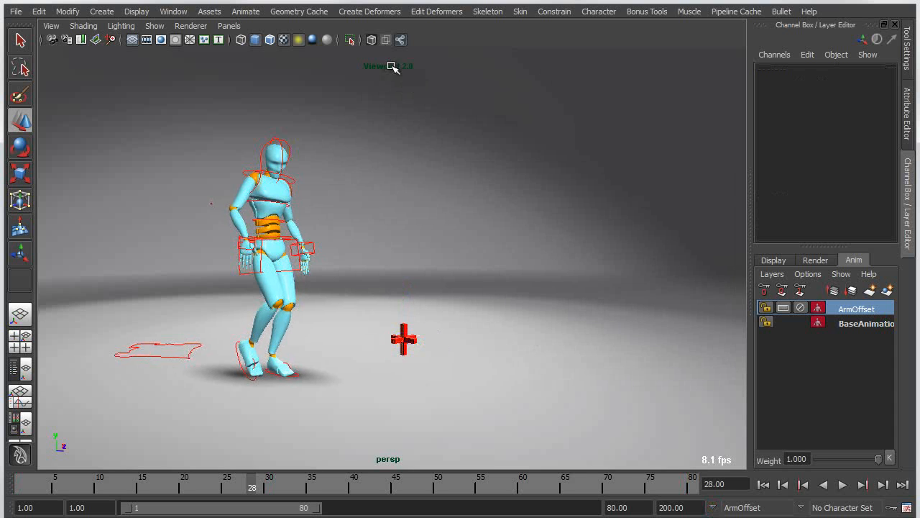
Detach the ATOM commands as a floating window above the viewport and open the ATOM template options.
click(247, 13)
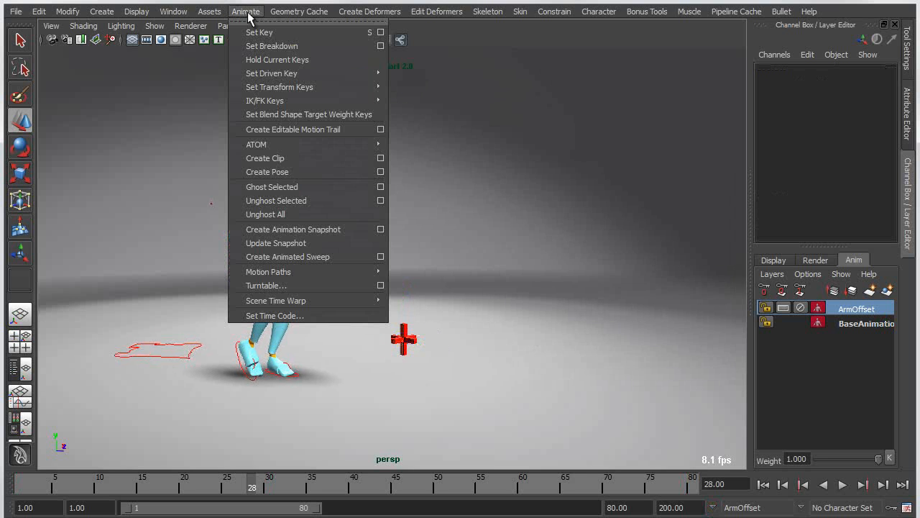
mouse_move(254, 144)
click(406, 142)
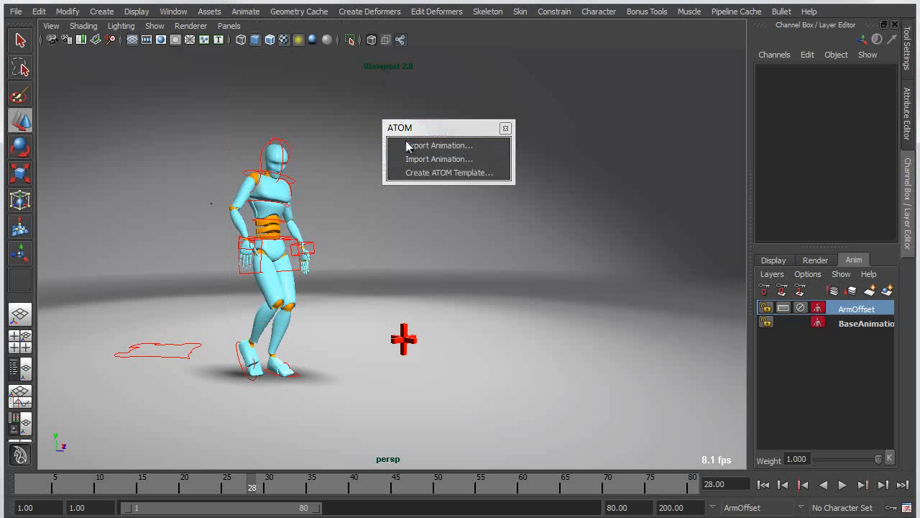
drag(423, 134, 413, 13)
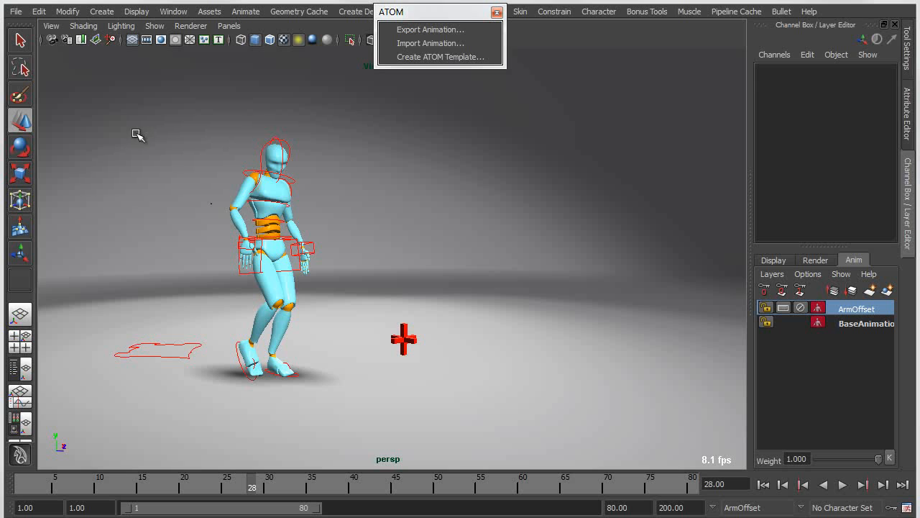
click(433, 57)
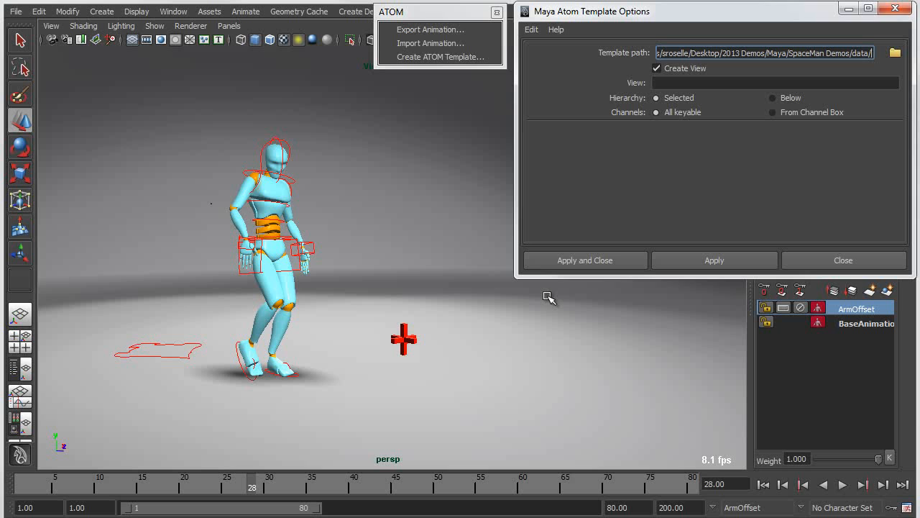
Select all of the character's controls and set the template path to the existing myTemplate.template in the project's data folder.
drag(113, 134, 488, 417)
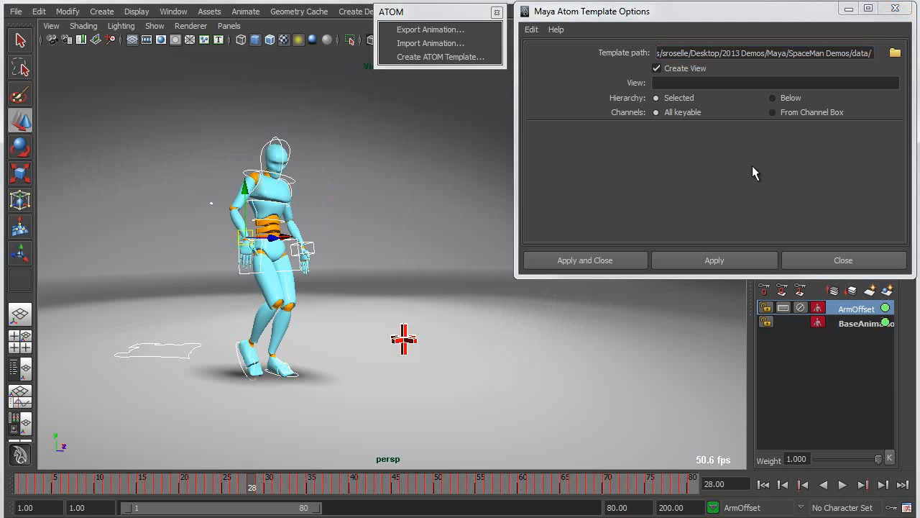
click(895, 52)
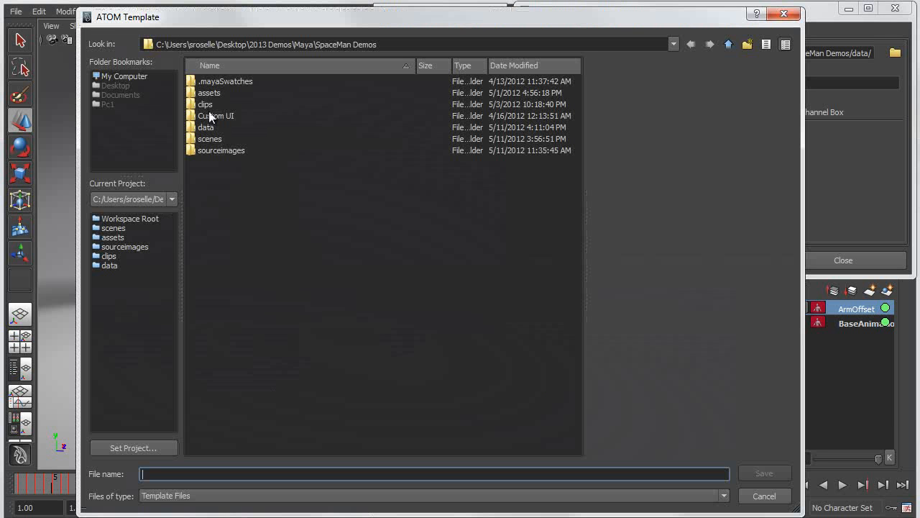
double_click(207, 127)
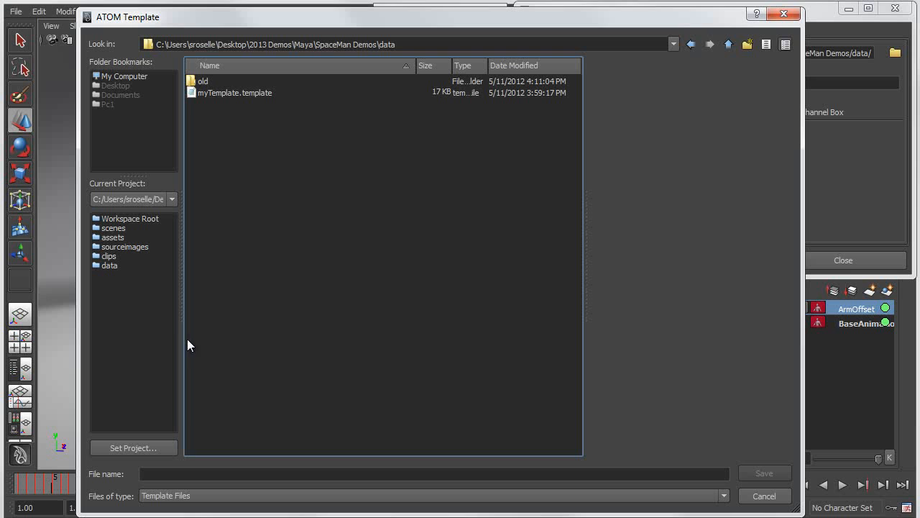
double_click(225, 93)
click(401, 287)
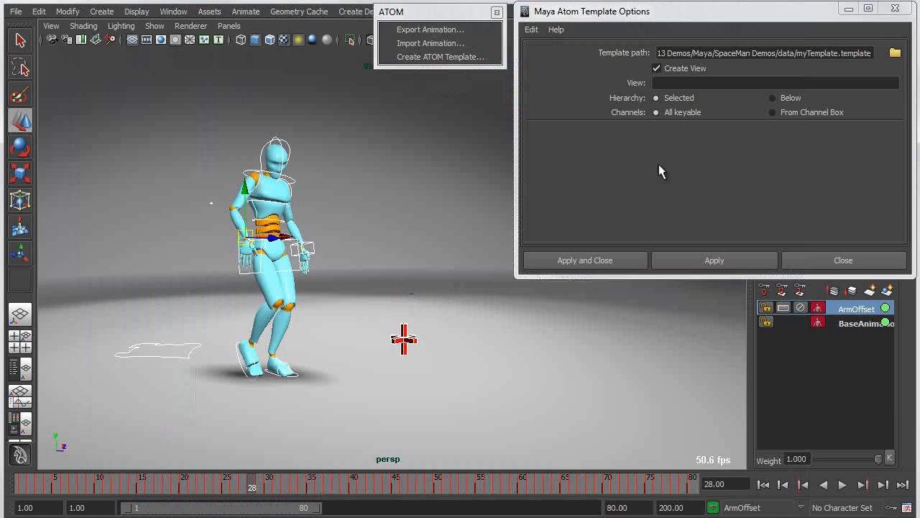
Keep Create View enabled for the template and name the view UpperBody.
click(656, 68)
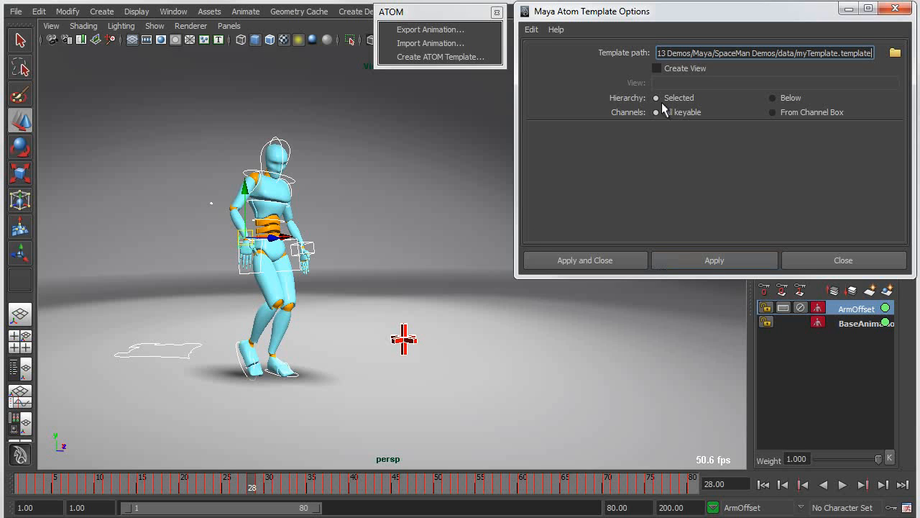
click(656, 68)
click(672, 82)
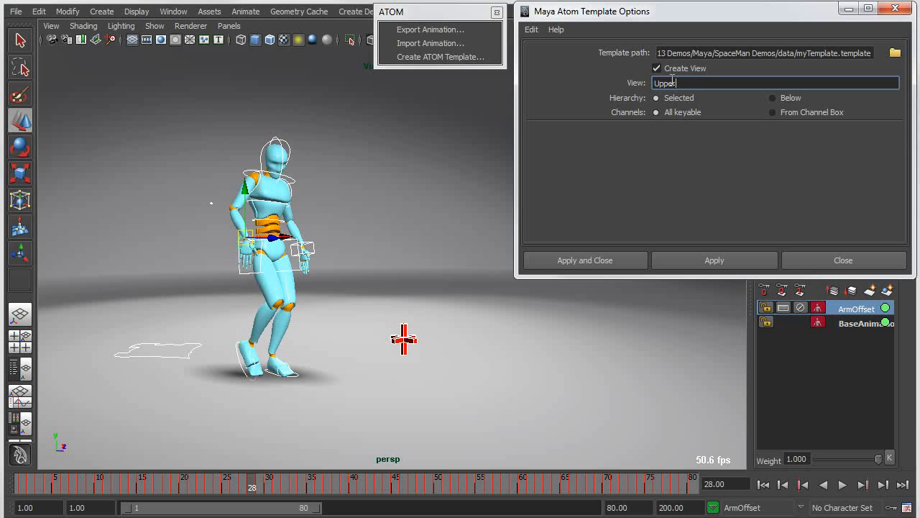
Select the upper-body controls and the LookAt control, and save them as the UpperBody view, replacing the existing template file.
alt+drag(408, 277, 290, 283)
alt+middle_drag(289, 283, 446, 311)
alt+right_drag(446, 311, 511, 320)
drag(208, 124, 500, 327)
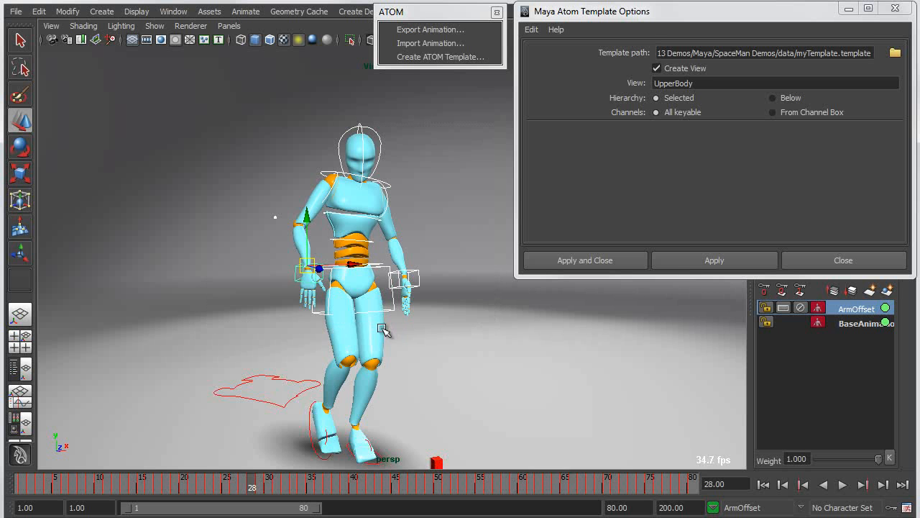
alt+middle_drag(471, 400, 377, 329)
alt+drag(330, 328, 371, 334)
click(555, 351)
alt+middle_drag(557, 354, 538, 387)
alt+right_drag(538, 387, 514, 376)
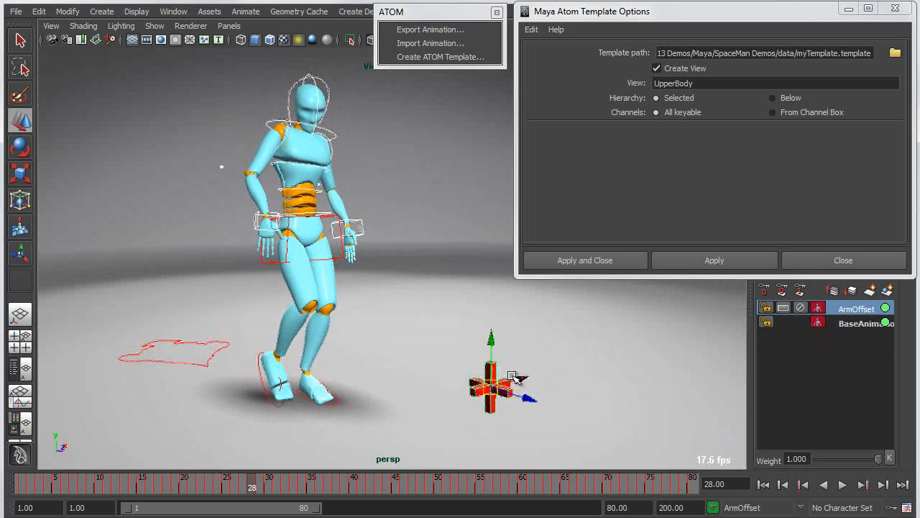
click(707, 260)
click(524, 325)
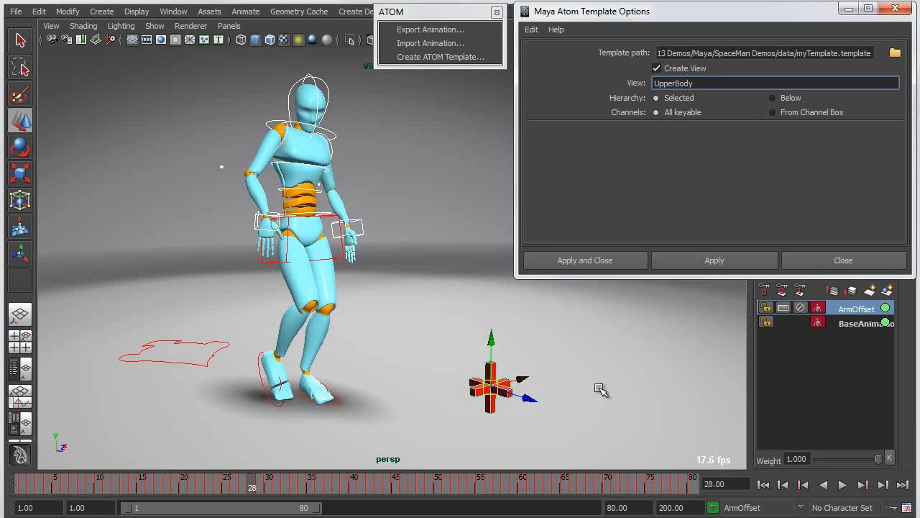
Select the character's ground control, and add the hip and both foot controls to the selection.
drag(169, 302, 171, 392)
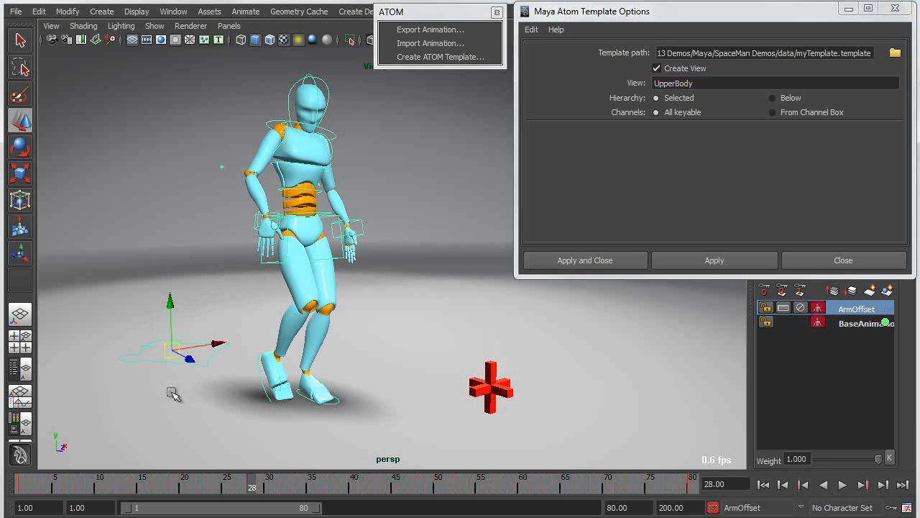
shift+click(263, 256)
shift+drag(254, 347, 353, 422)
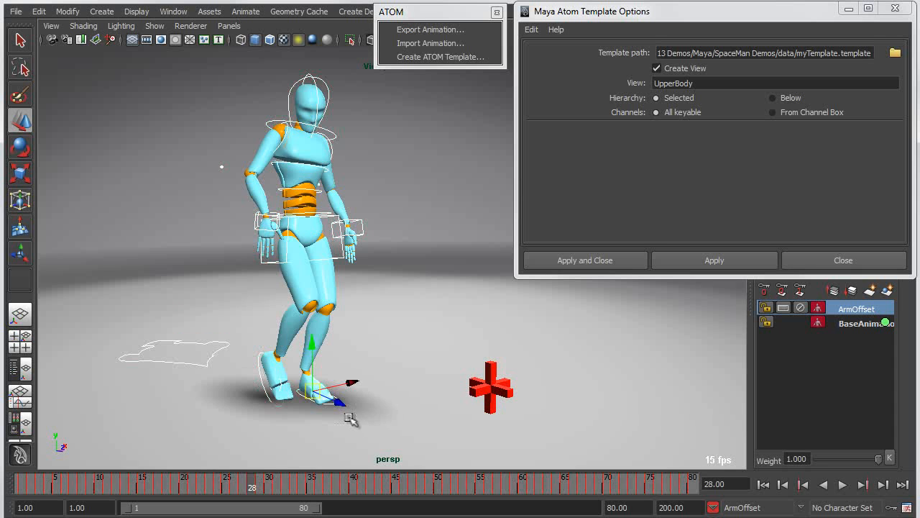
Rename the view LowerBody and save the selected controls to the template, replacing the existing file.
double_click(706, 83)
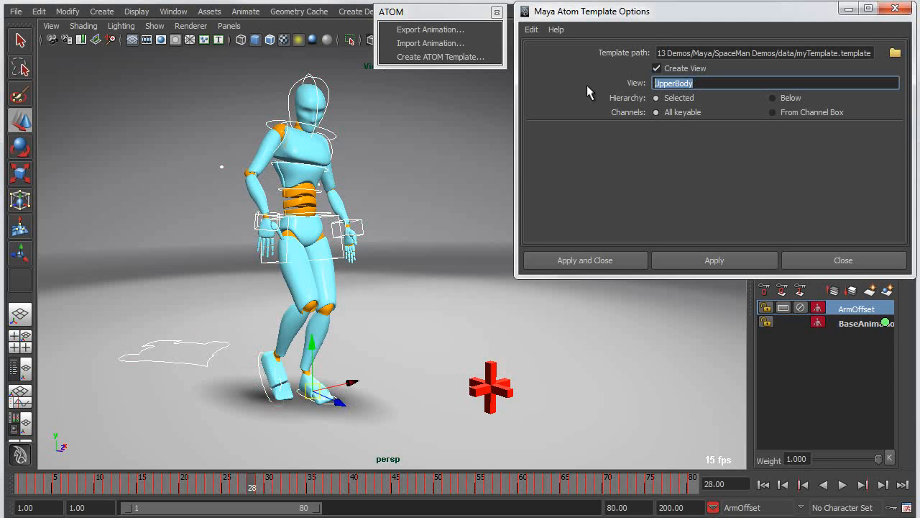
text(LowerBody)
click(687, 260)
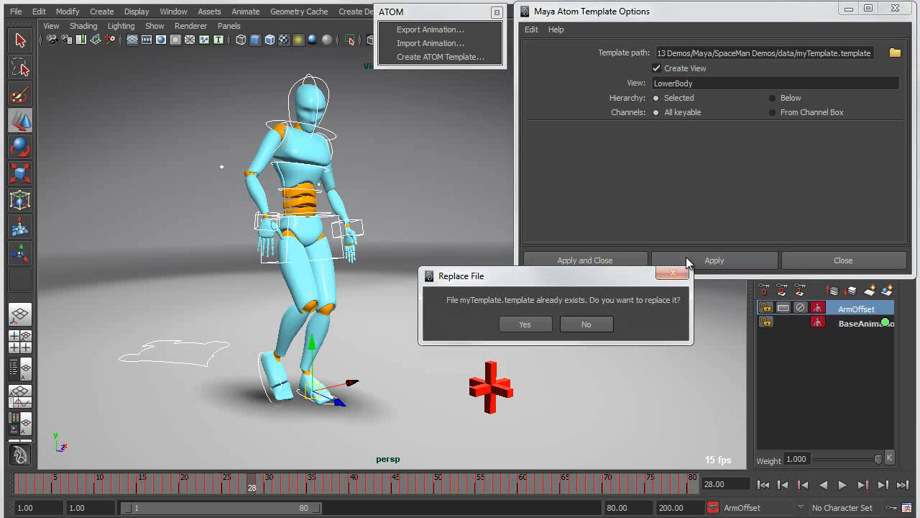
click(530, 324)
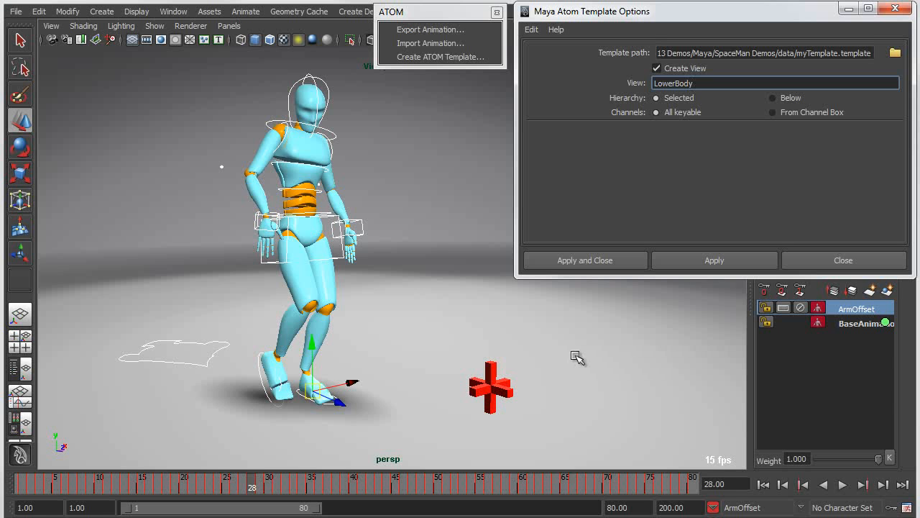
Open the ATOM animation export options and select all of the character's controls, including the LookAt control.
click(571, 353)
alt+middle_drag(453, 323, 291, 323)
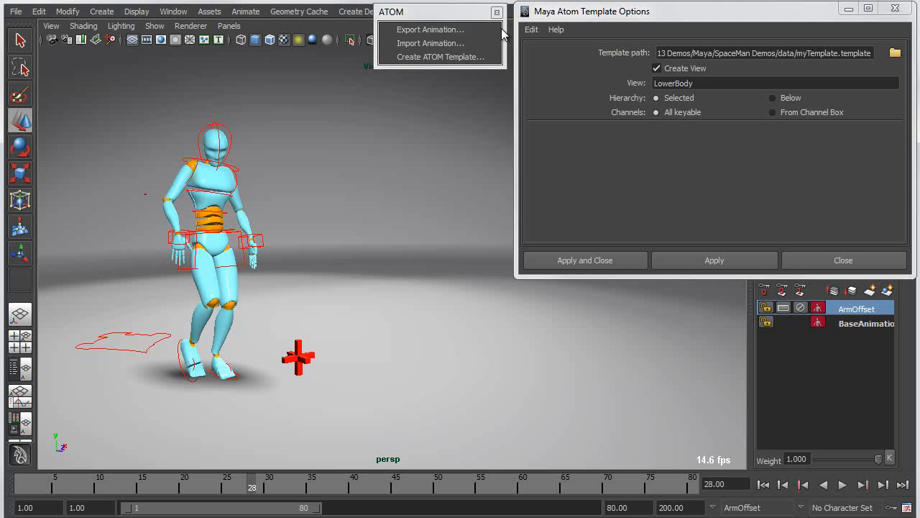
click(427, 30)
alt+right_drag(348, 327, 294, 322)
alt+middle_drag(293, 323, 328, 324)
drag(136, 136, 507, 438)
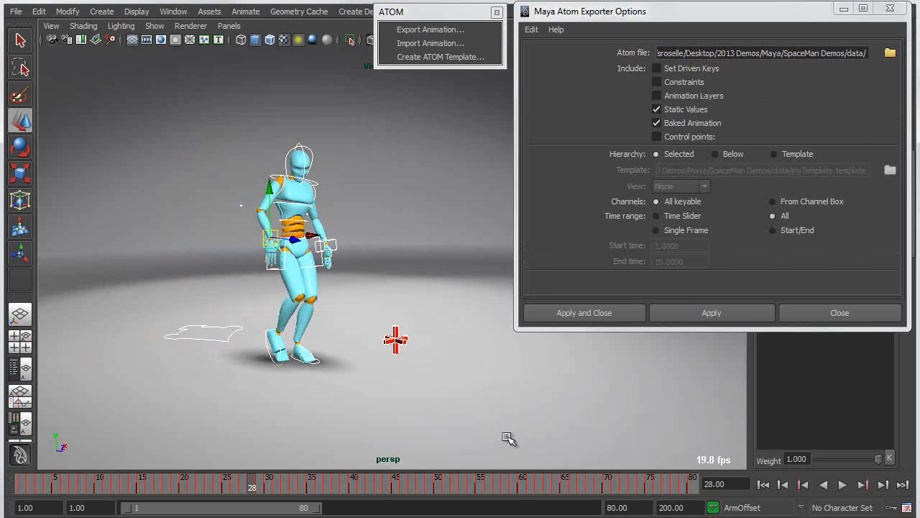
Include set driven keys, constraints, animation layers and static values in the export, with baked animation turned off.
click(657, 123)
click(657, 96)
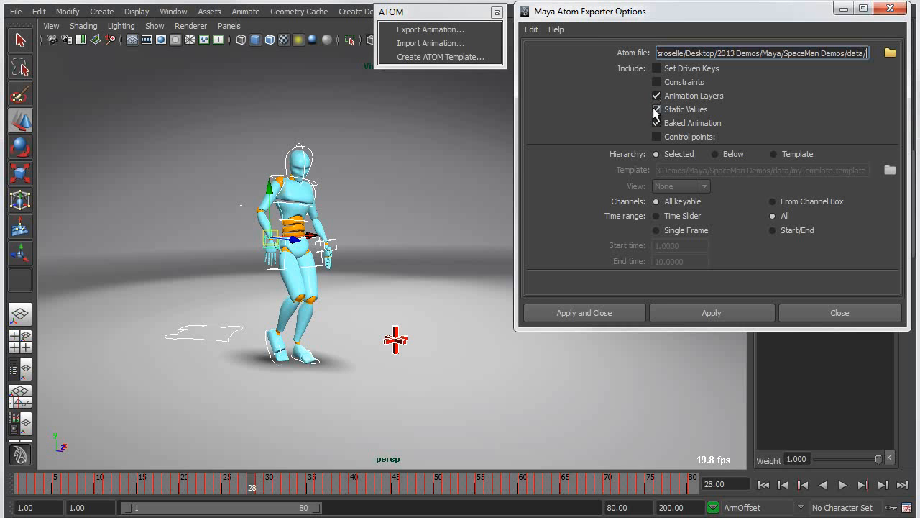
click(657, 122)
click(656, 82)
click(656, 68)
Set the ATOM file to MyWalkAnim in the project's data folder and export the selected controls' animation.
click(890, 53)
double_click(207, 127)
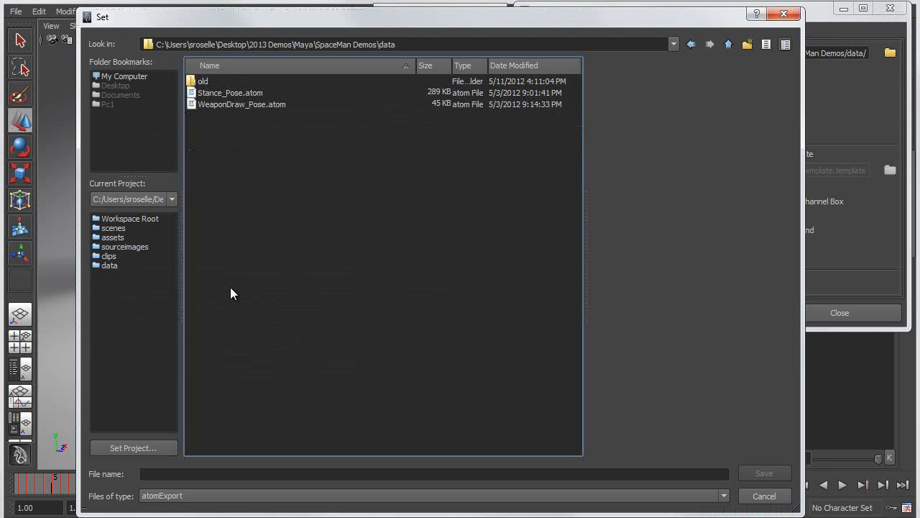
click(164, 476)
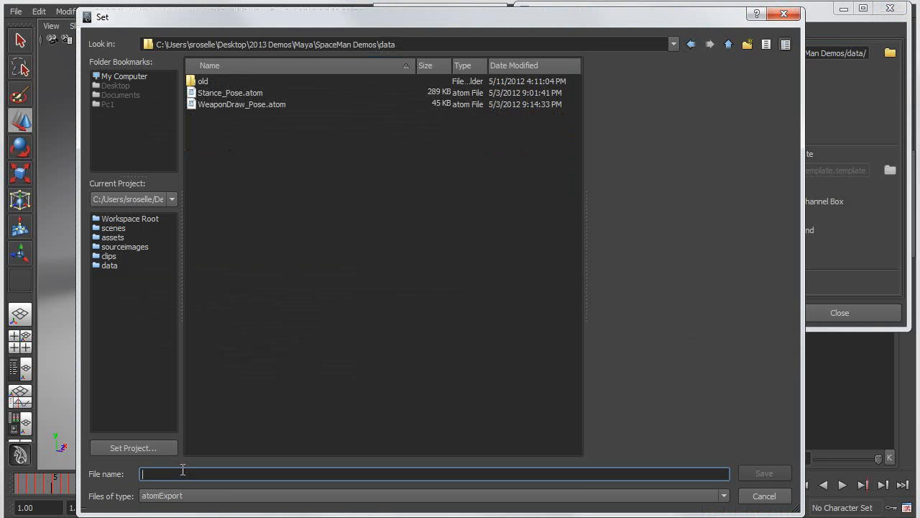
text(MyWalkAnim)
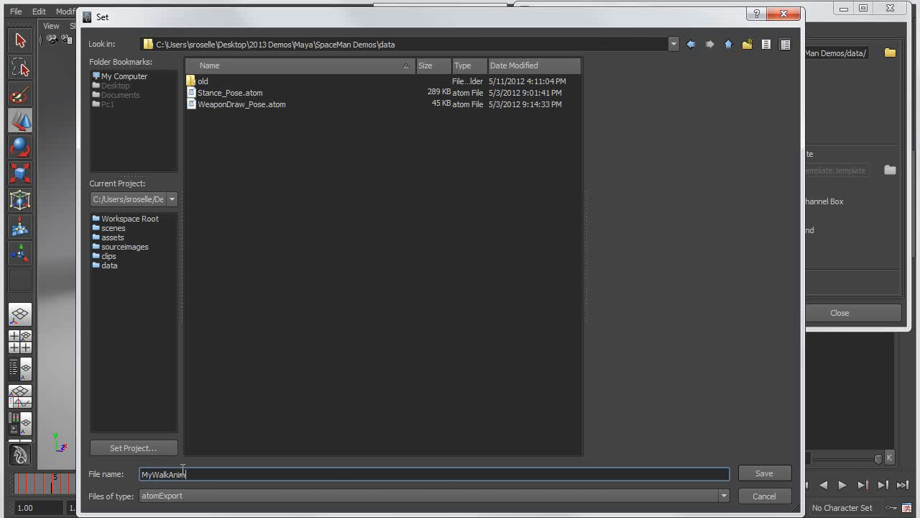
key(Return)
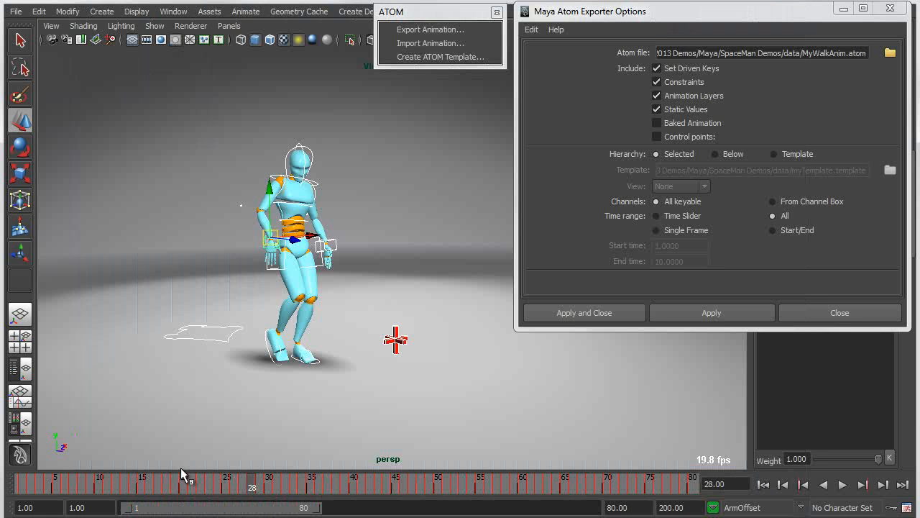
click(727, 317)
click(727, 317)
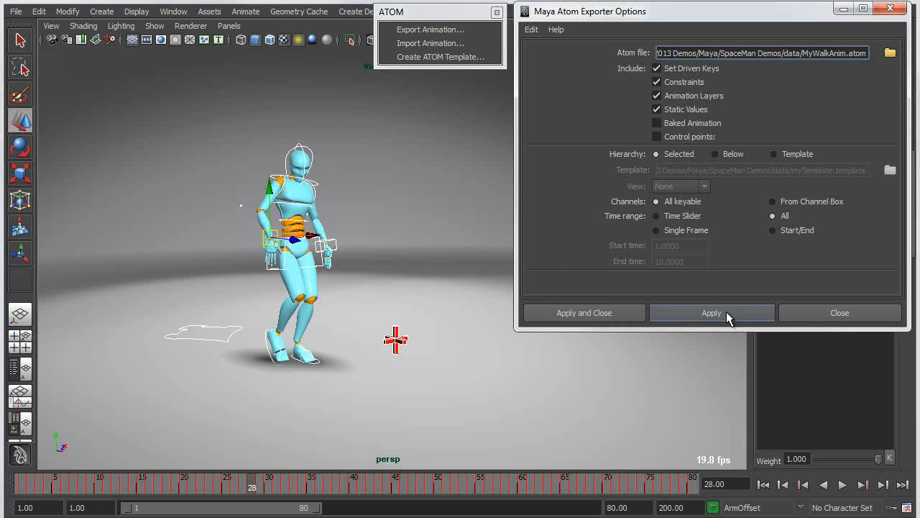
click(727, 317)
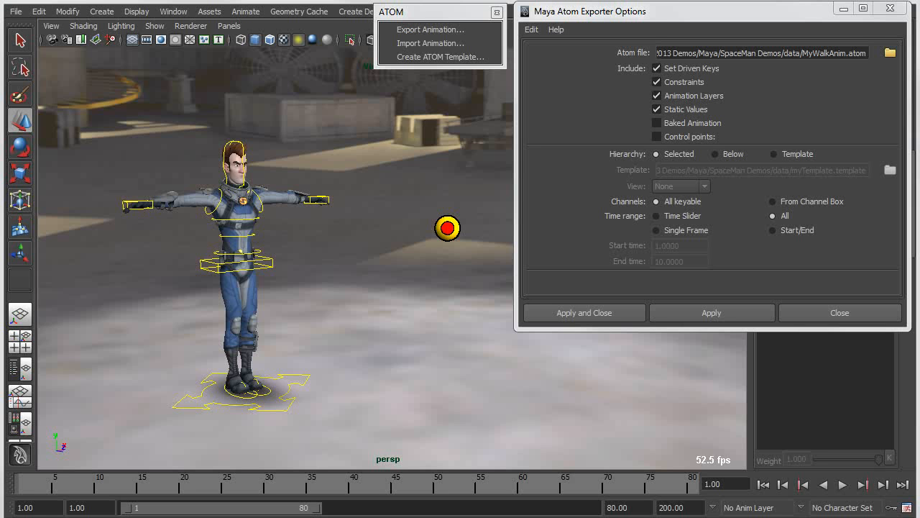
Select the target character's hips control and play the timeline to check for existing animation.
alt+right_drag(286, 344, 334, 351)
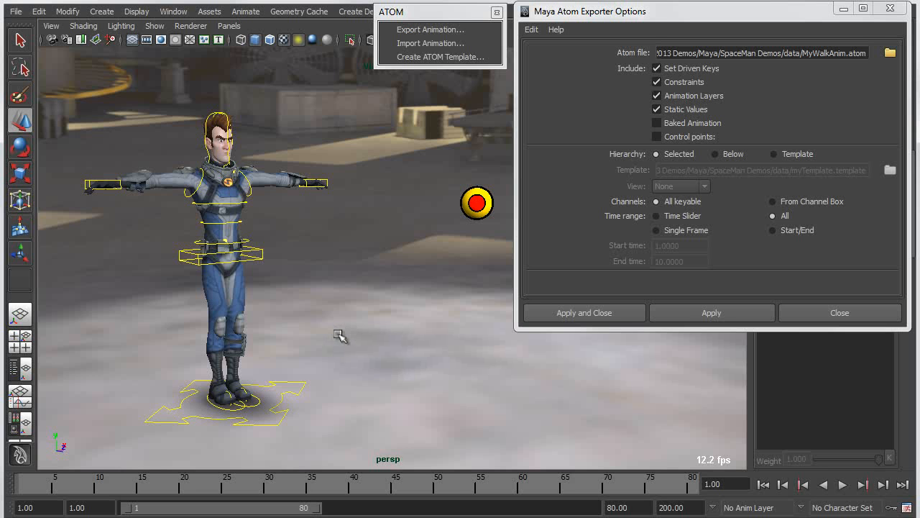
click(259, 248)
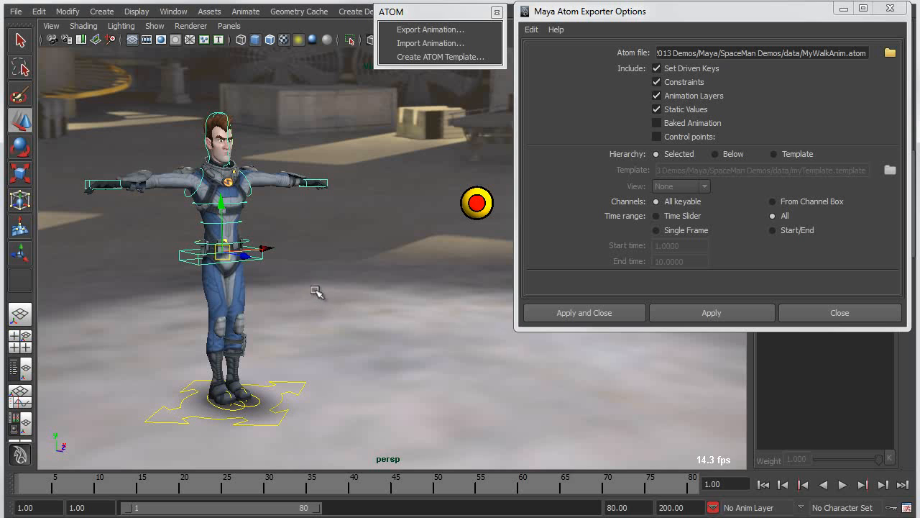
click(842, 485)
click(844, 486)
Try moving the LookAt sphere toward the character, undo the move and clear the selection.
click(478, 206)
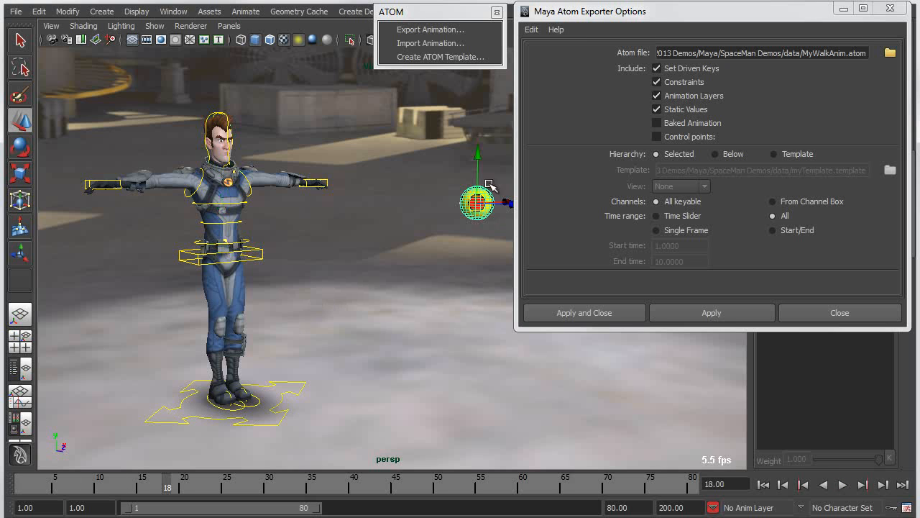
drag(478, 205, 412, 203)
key(ctrl+z)
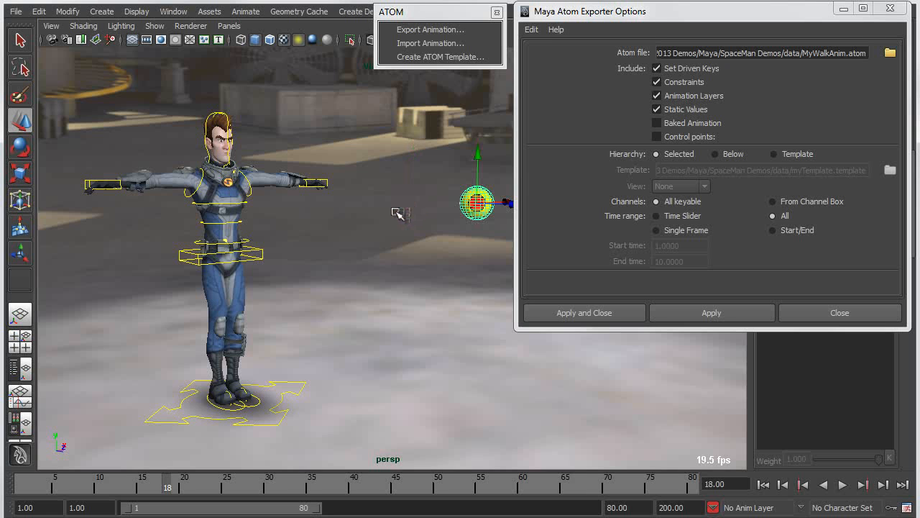
click(362, 267)
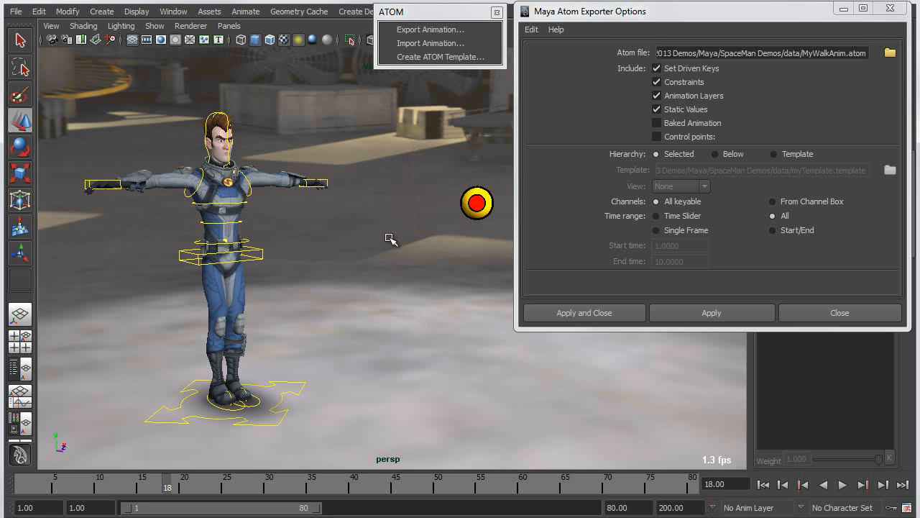
Open the ATOM animation import options and set the import method to Template with the UpperBody view.
click(414, 44)
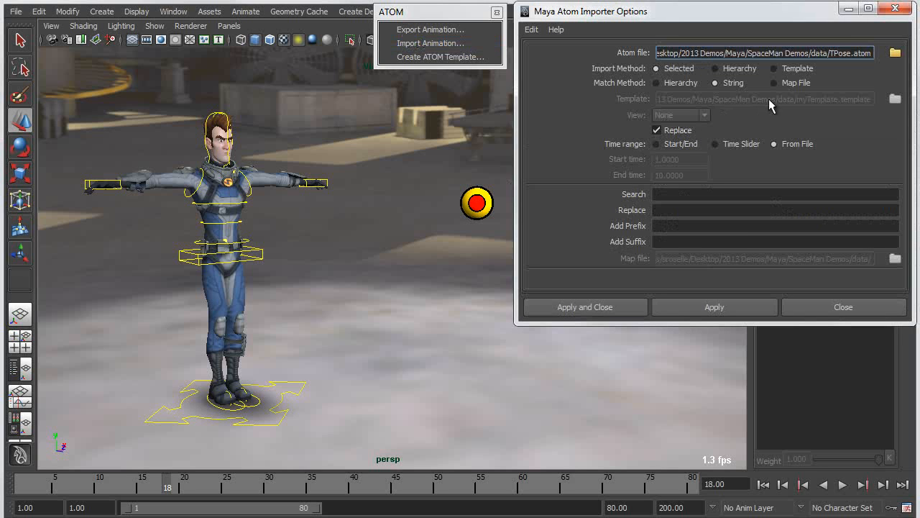
click(775, 68)
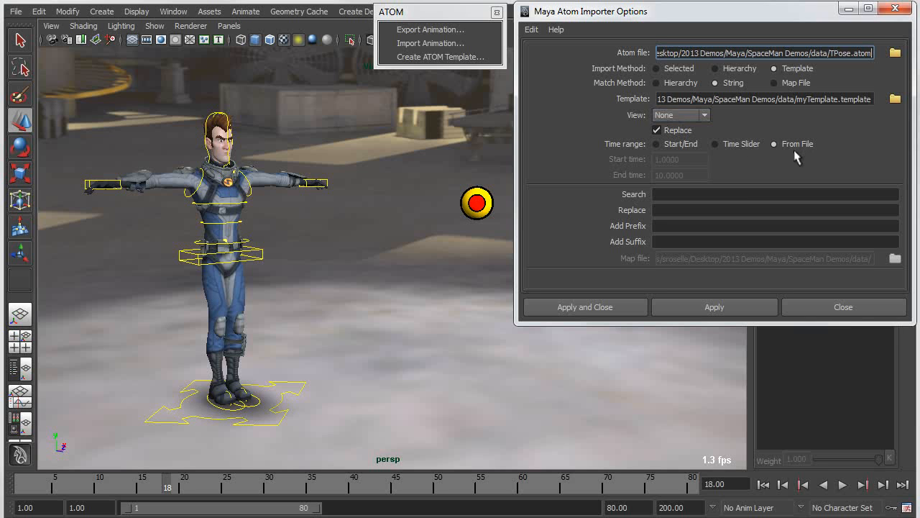
click(680, 115)
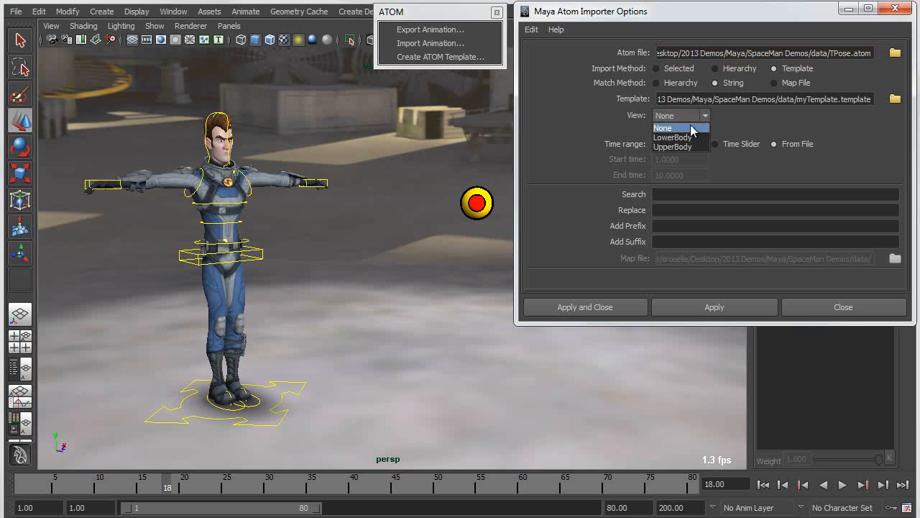
click(683, 147)
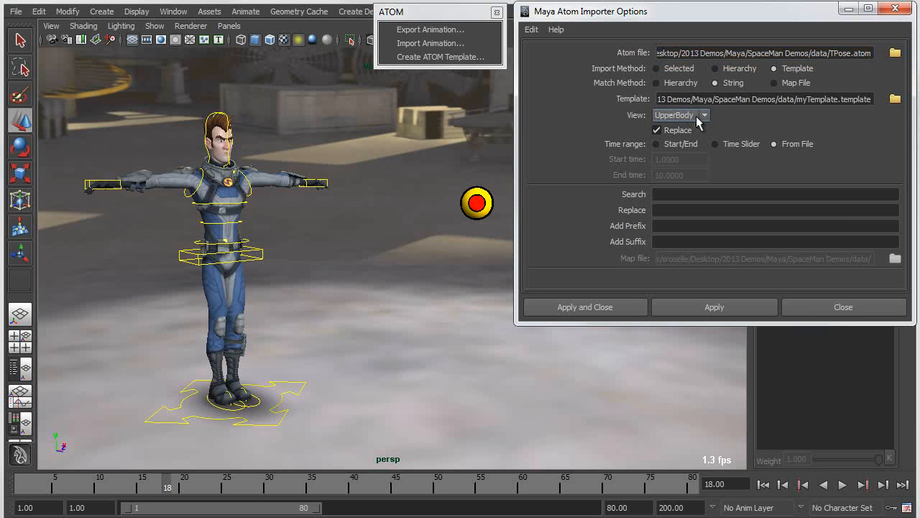
Choose MyWalkAnim.atom from the data folder as the ATOM file and import the upper-body animation.
click(895, 52)
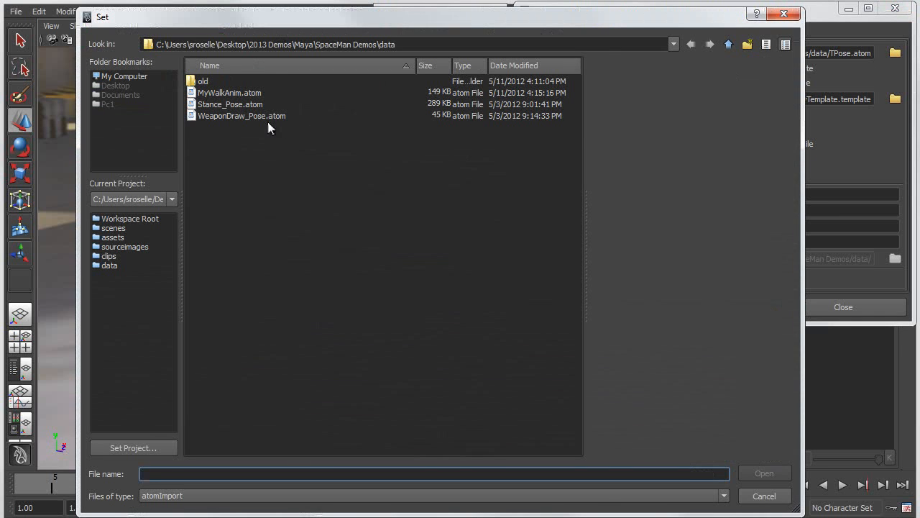
double_click(216, 93)
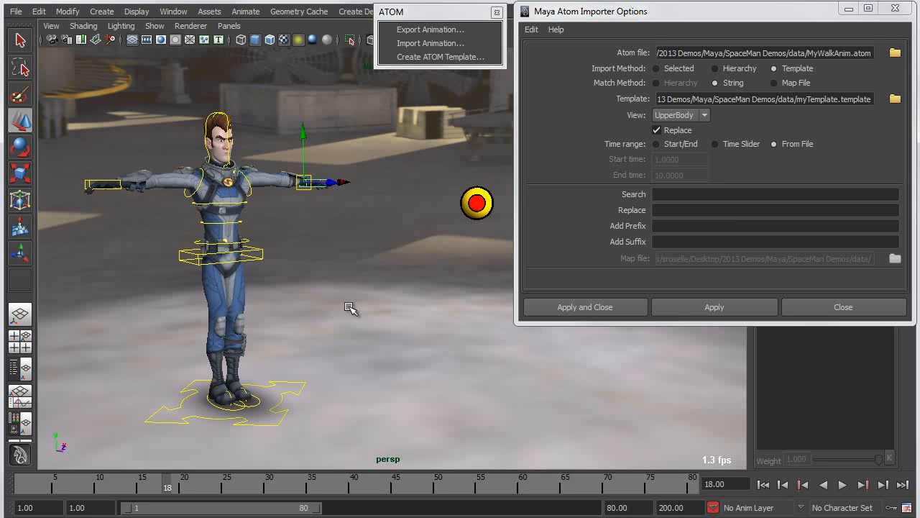
click(726, 308)
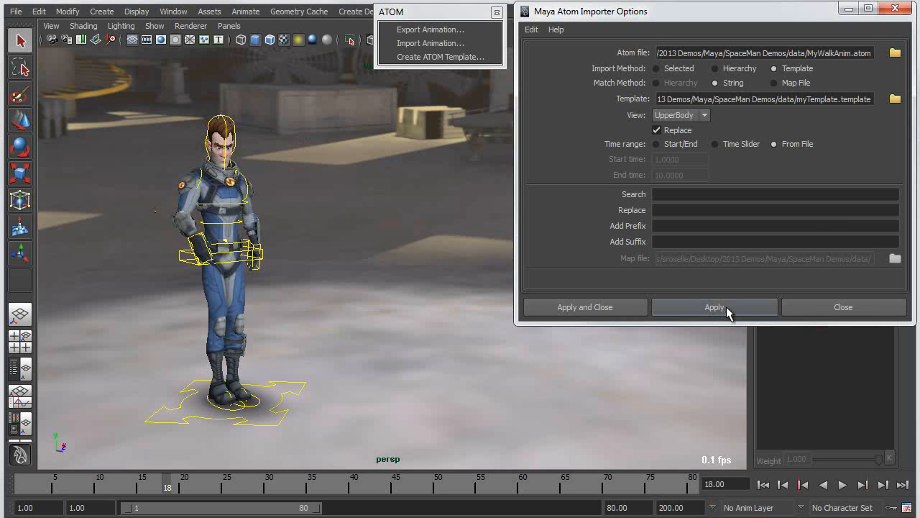
Play and scrub the timeline to review the upper-body animation on the character.
alt+drag(373, 391, 378, 350)
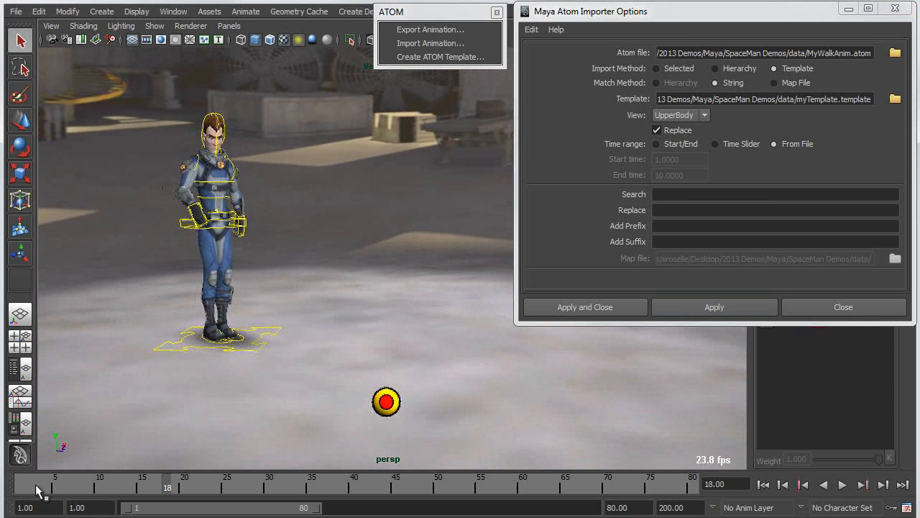
key(alt+v)
drag(406, 491, 178, 496)
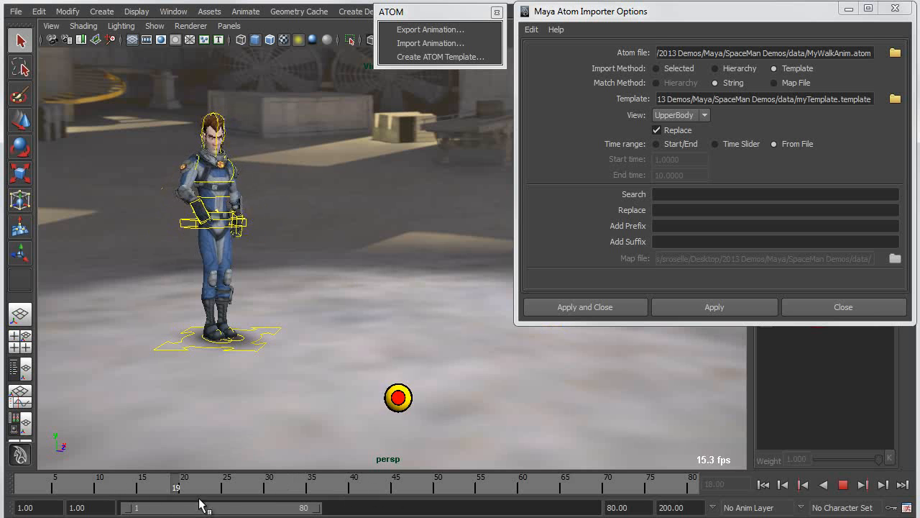
key(alt+v)
Test the head's aim constraint by trying to move the LookAt sphere toward the character.
click(399, 398)
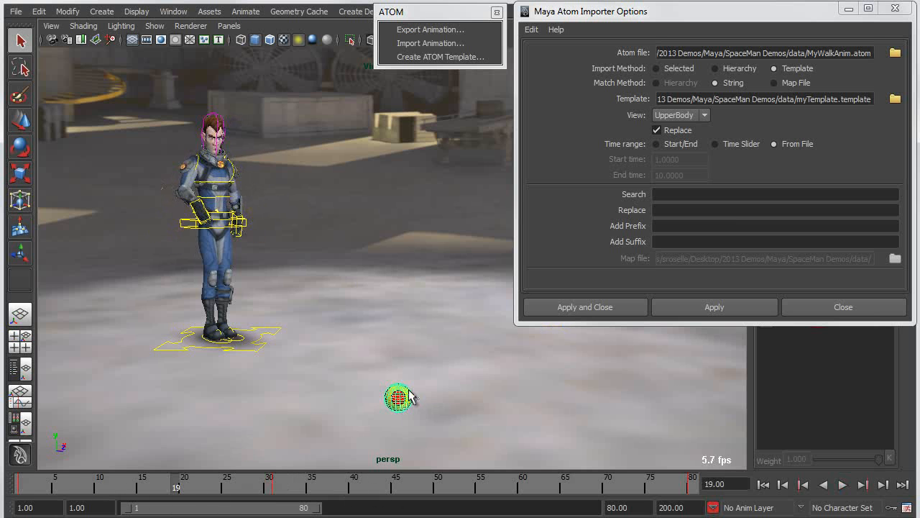
key(w)
drag(399, 399, 244, 235)
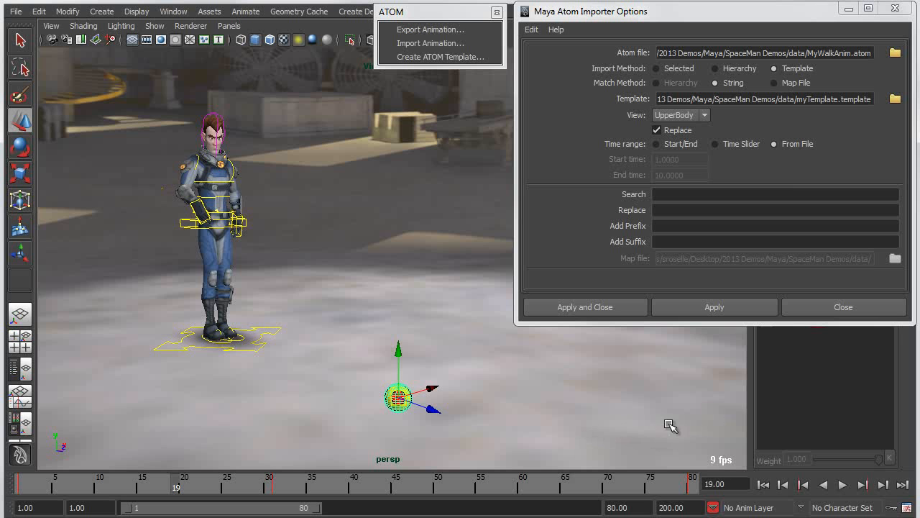
Move the import options aside, then mute and unmute the ArmOffset animation layer to compare the arm poses.
drag(692, 12, 919, 21)
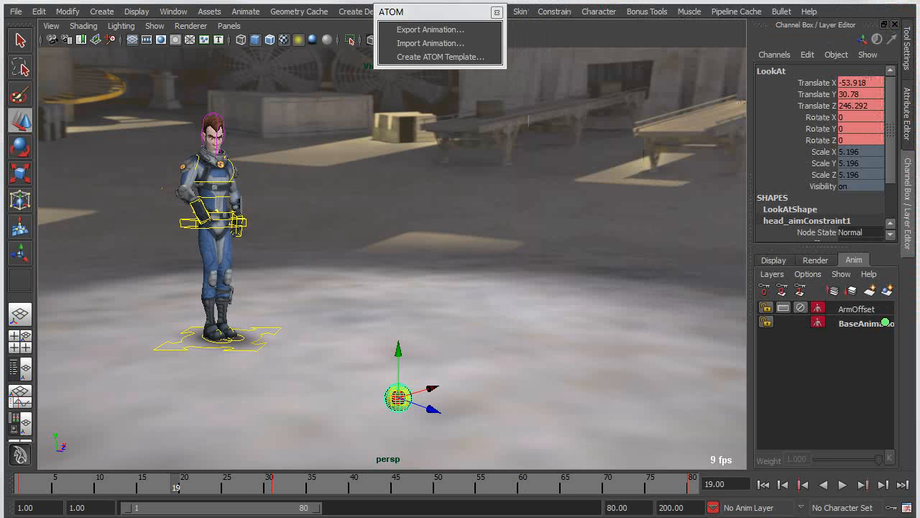
alt+drag(341, 288, 321, 288)
alt+middle_drag(403, 295, 532, 316)
alt+right_drag(532, 316, 655, 334)
alt+drag(626, 331, 497, 328)
click(801, 308)
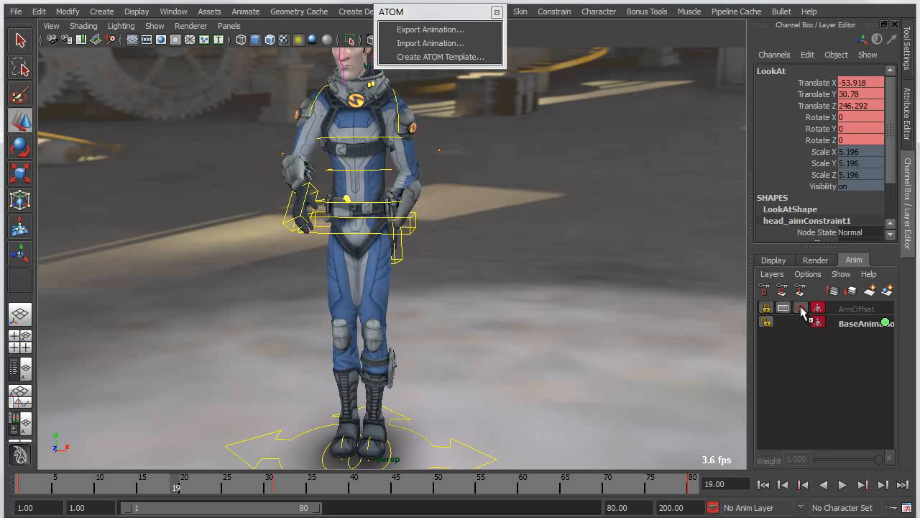
click(800, 308)
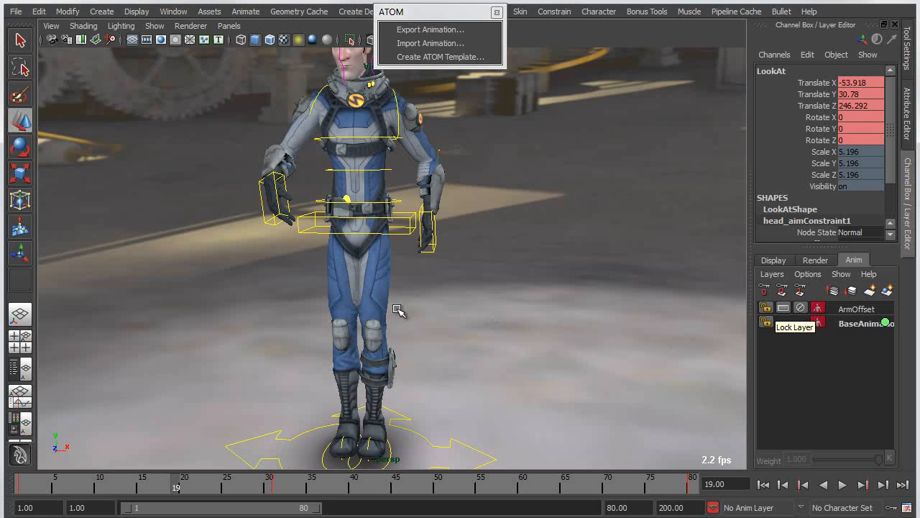
Bring back the import options, switch the template view to LowerBody and import the lower-body animation.
alt+right_drag(583, 307, 194, 297)
alt+drag(191, 298, 299, 295)
alt+middle_drag(399, 318, 253, 284)
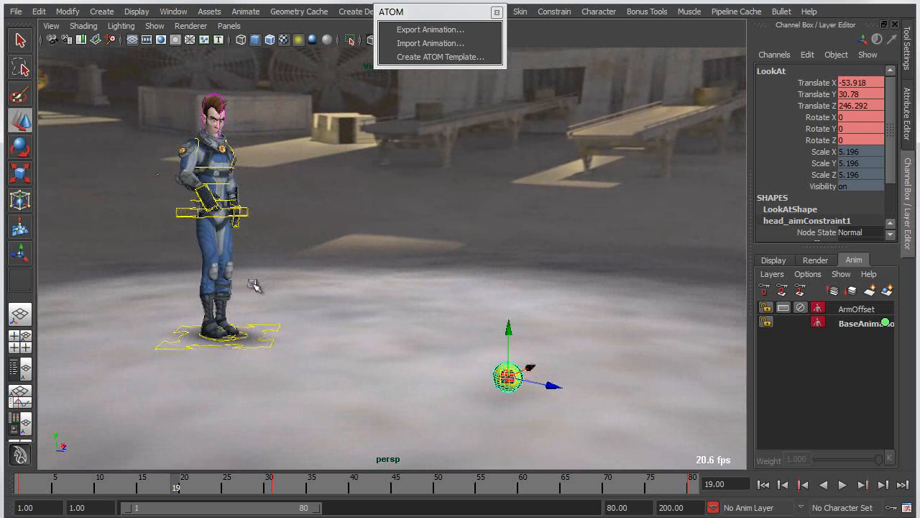
drag(919, 34, 598, 11)
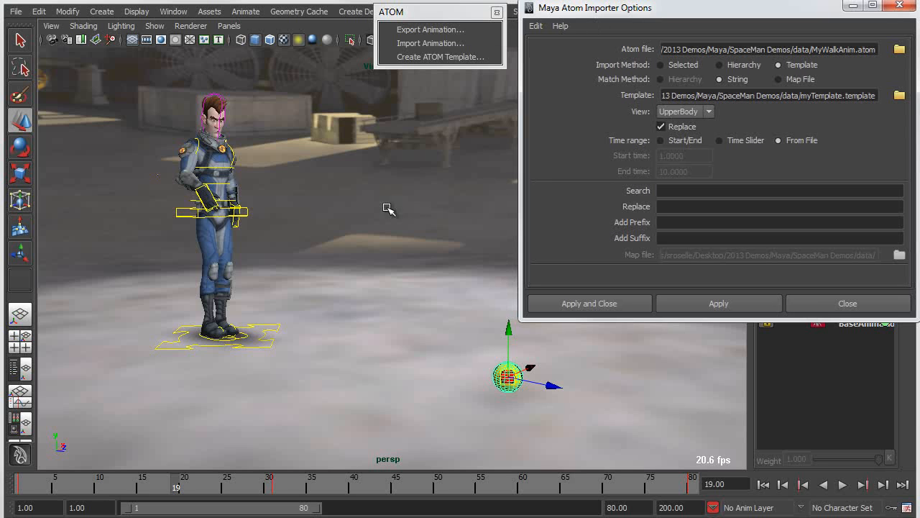
click(202, 336)
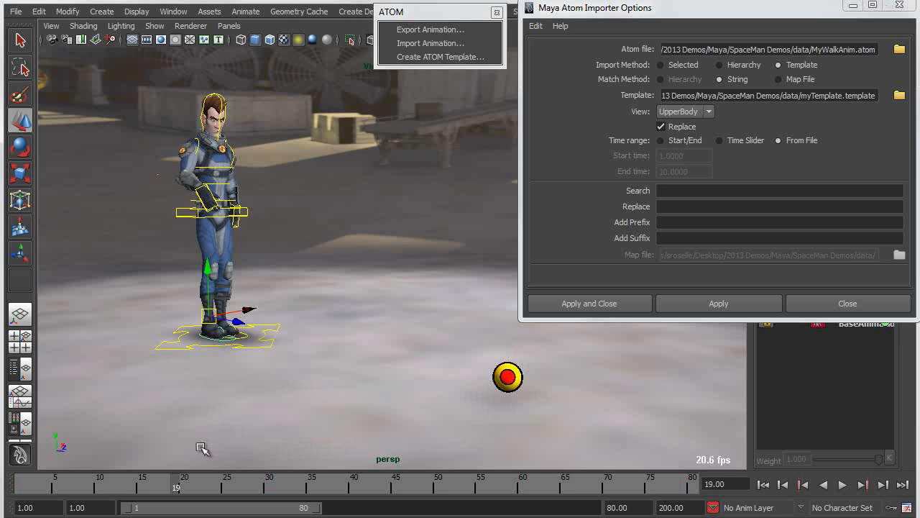
click(678, 113)
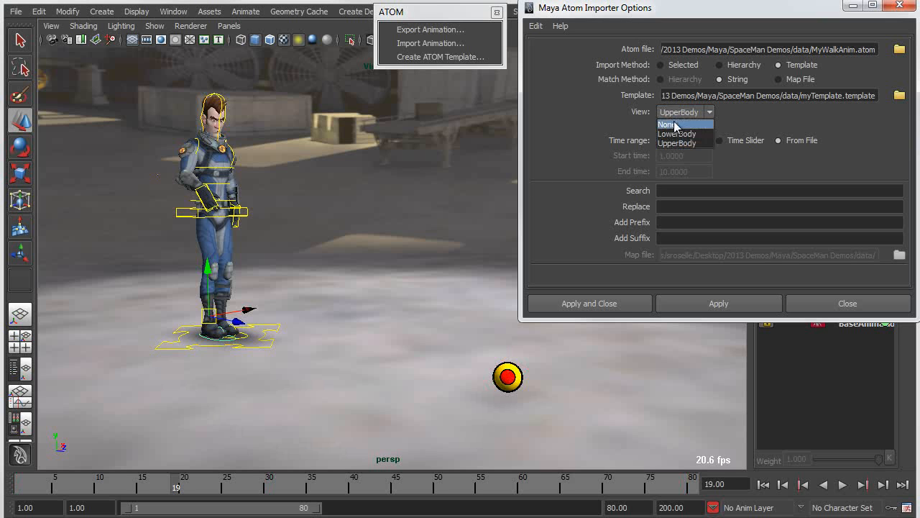
click(676, 134)
click(714, 307)
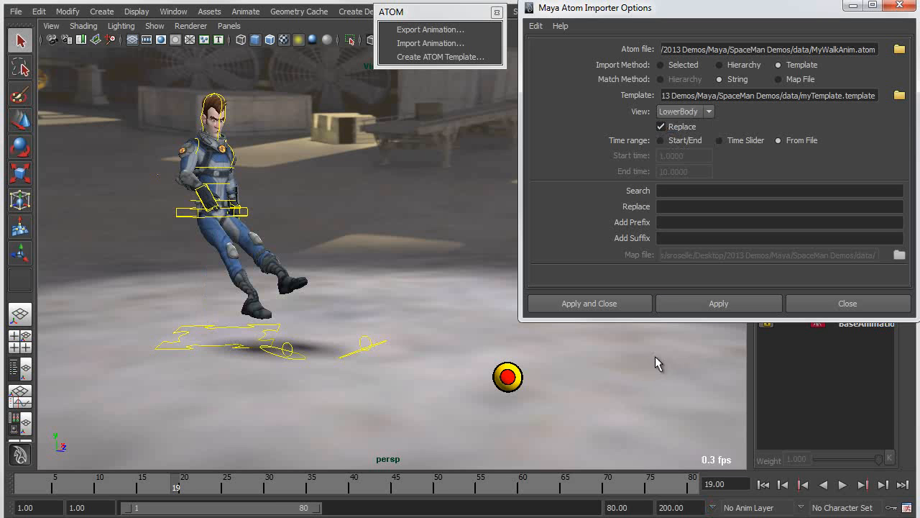
Play the full walk animation from the start of the timeline, then return to frame 1.
drag(178, 485, 6, 505)
key(alt+v)
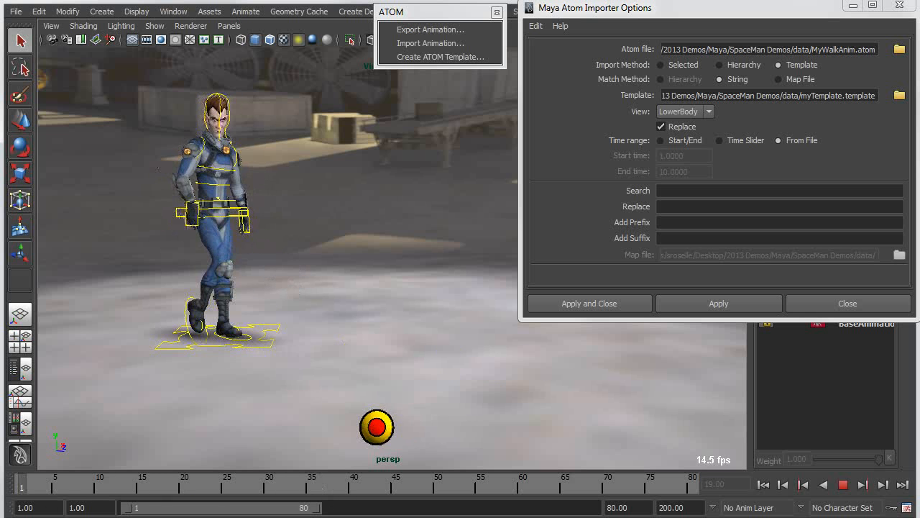
drag(220, 492, 19, 490)
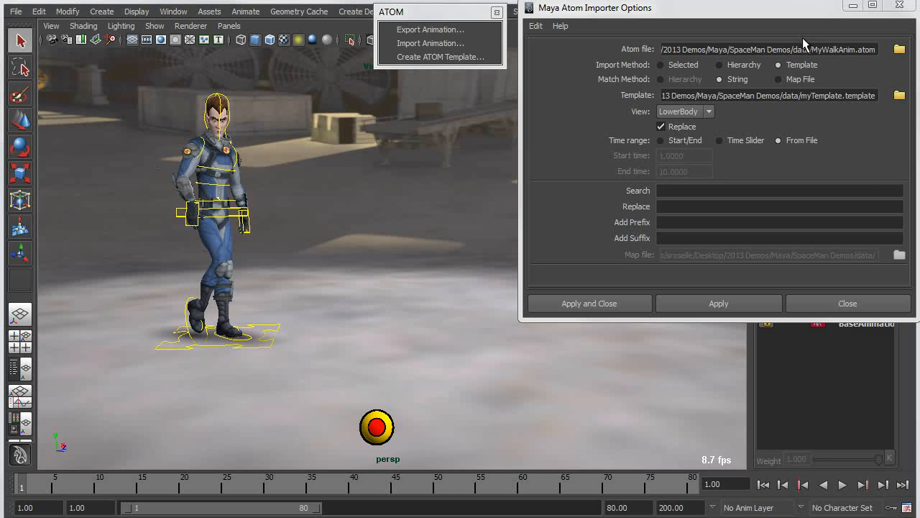
Switch to the exported ATOM file in WordPad and search it for Hips.
drag(827, 10, 708, 151)
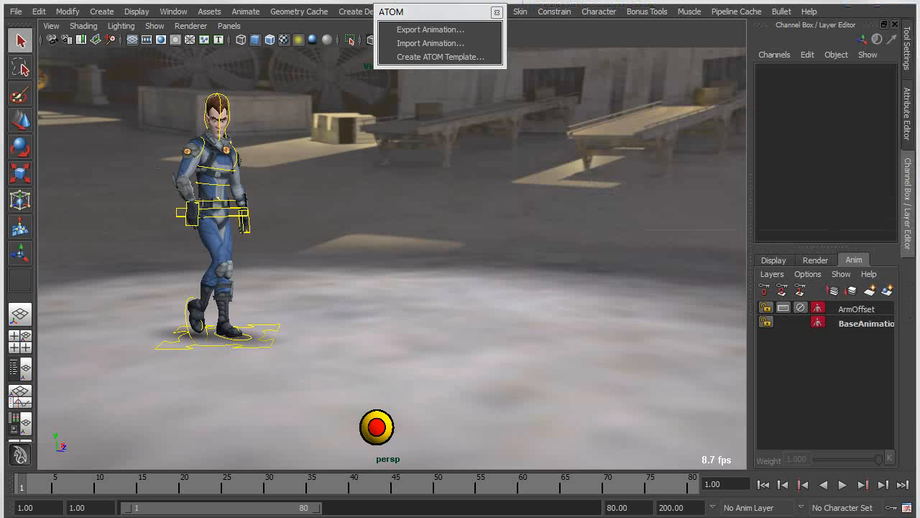
click(227, 216)
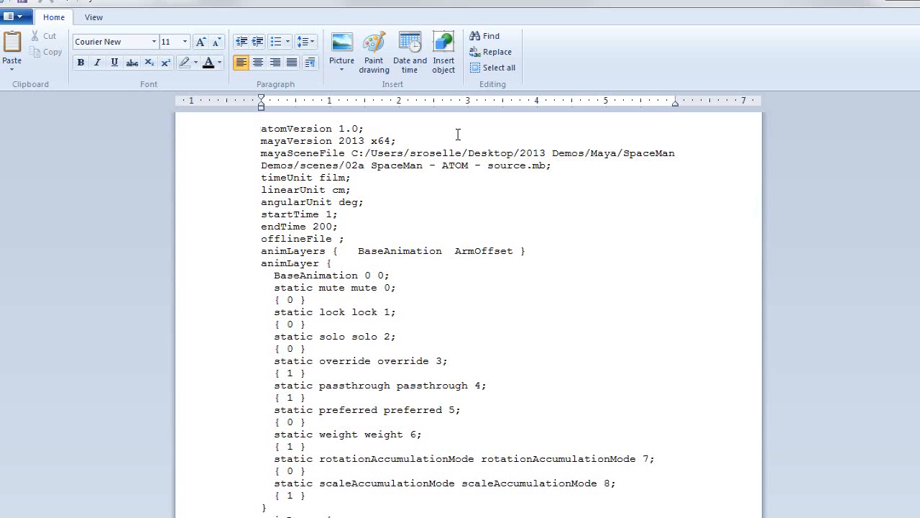
key(ctrl+f)
text(Hips)
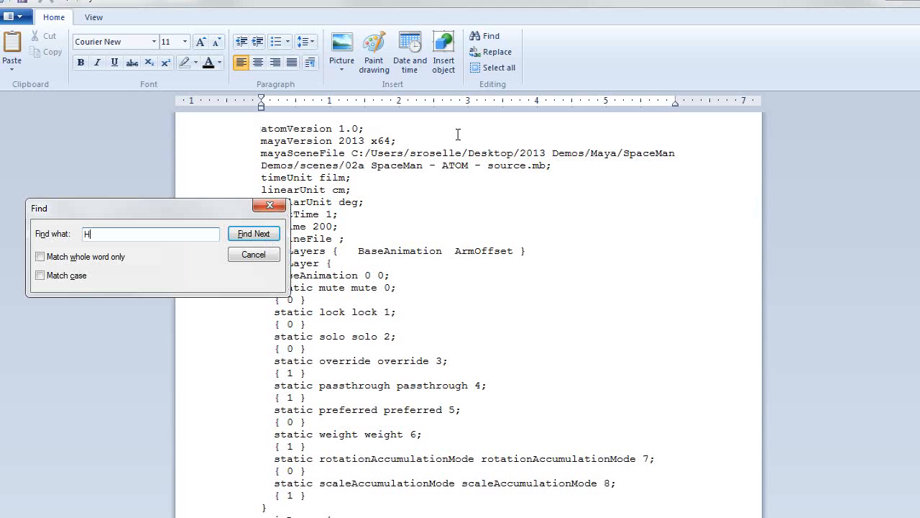
key(Return)
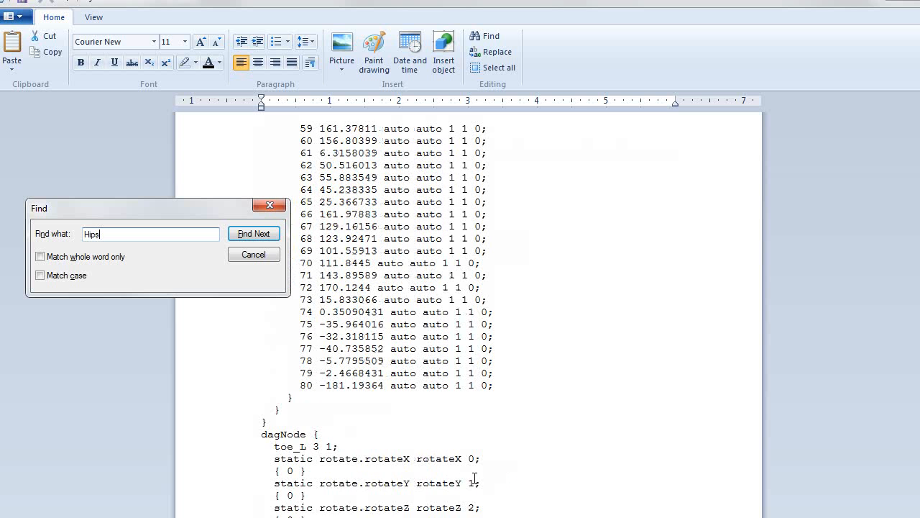
scroll(455, 464, down, 9)
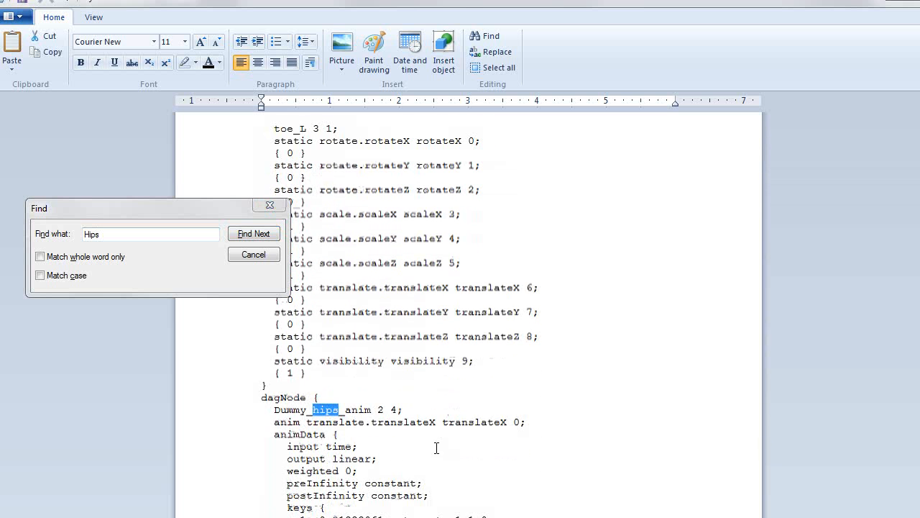
Highlight the Dummy_hips_anim node name and its Dummy prefix in the ATOM file, then close the search.
click(294, 407)
drag(274, 410, 361, 412)
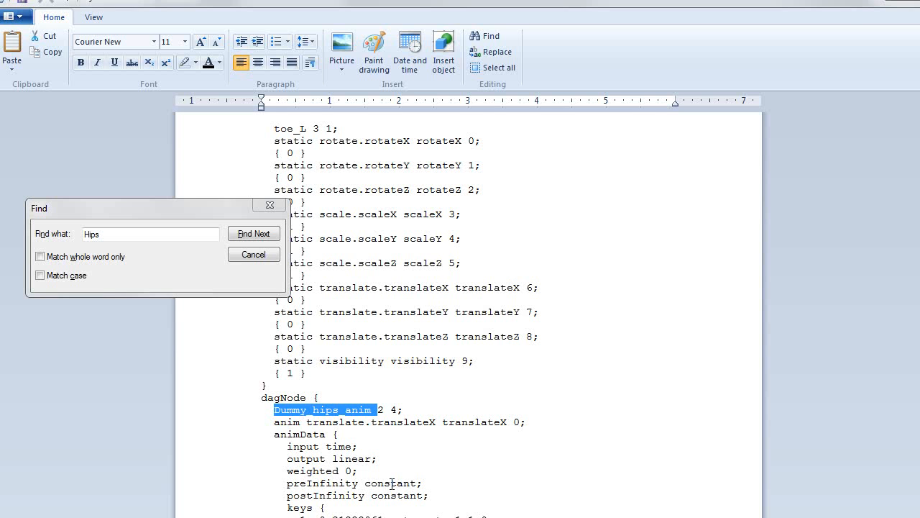
click(329, 411)
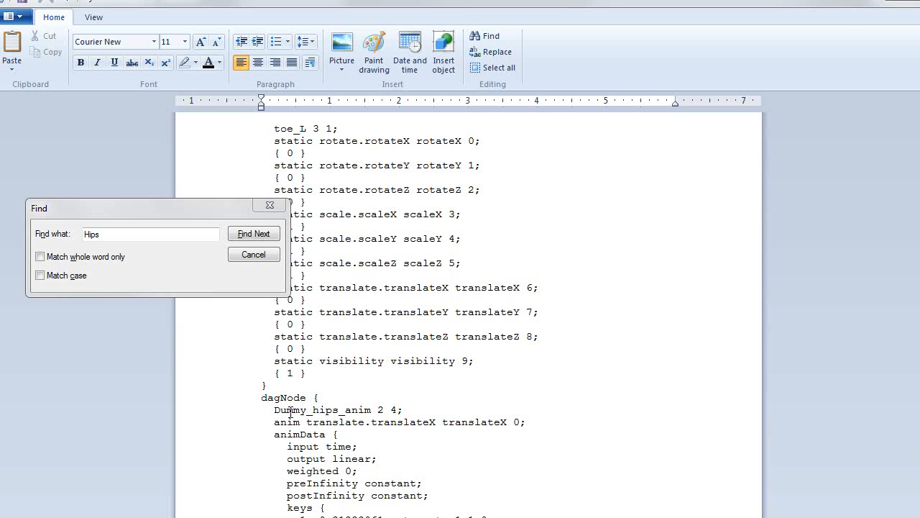
double_click(288, 410)
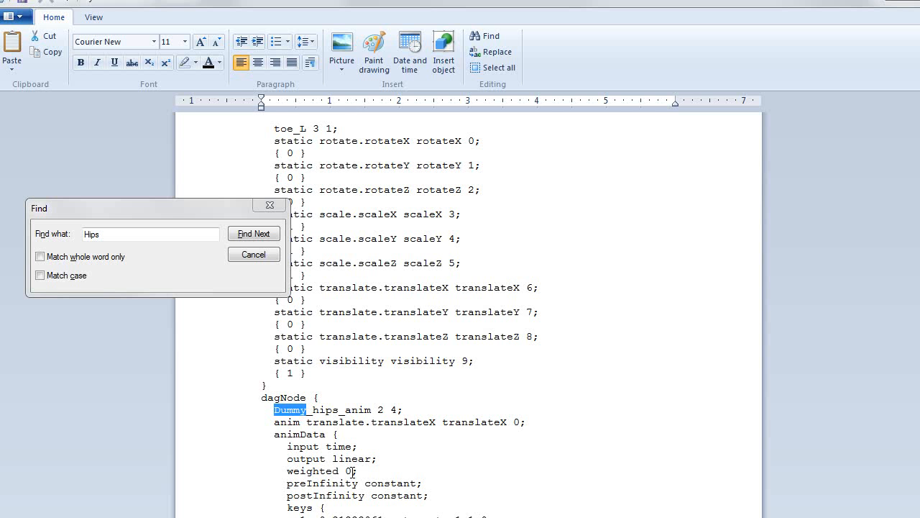
click(253, 255)
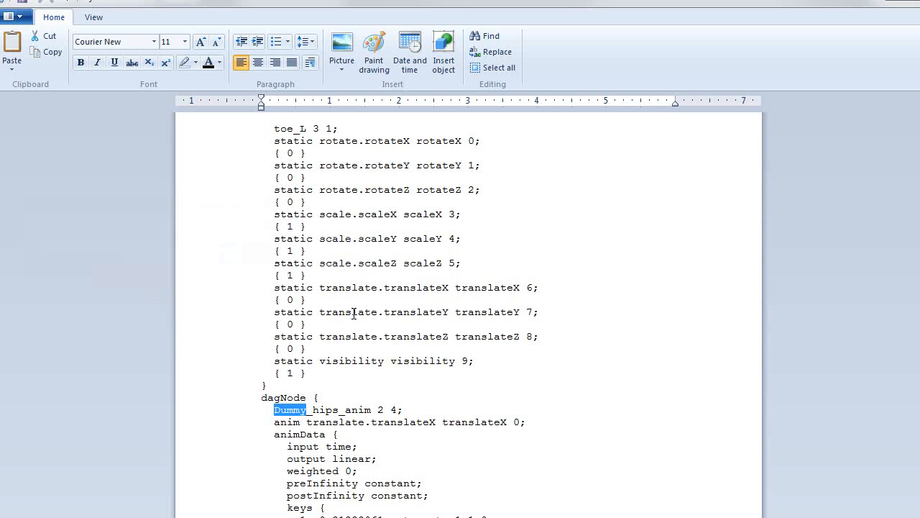
Return from WordPad to Maya, bring back the ATOM import options and select the character's master control on the floor.
click(893, 2)
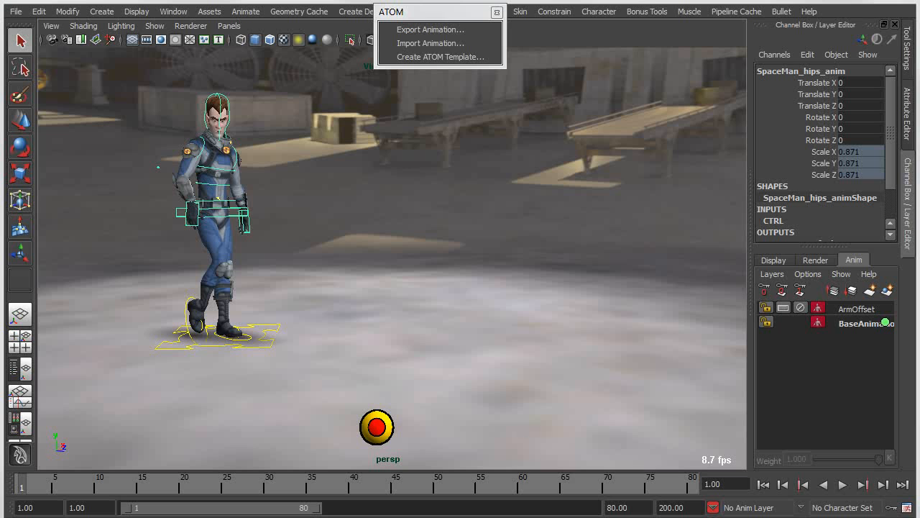
drag(463, 516, 773, 14)
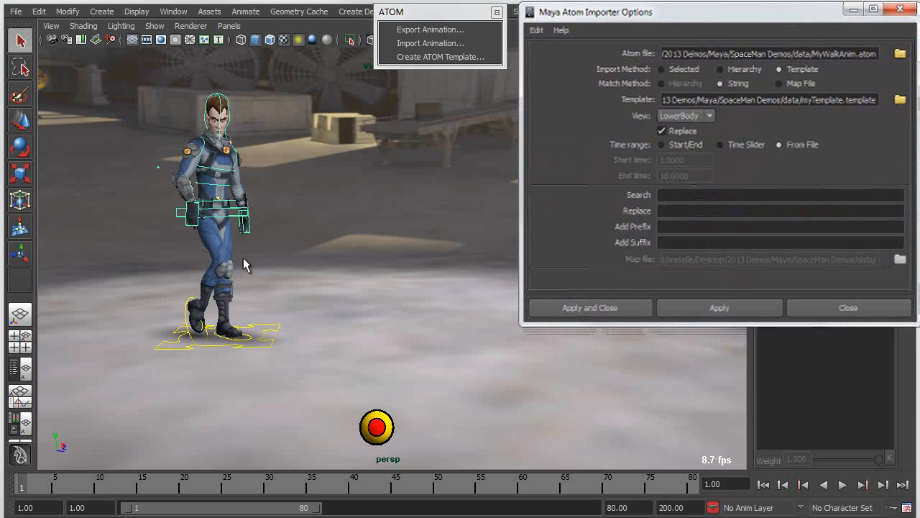
alt+middle_drag(256, 305, 292, 319)
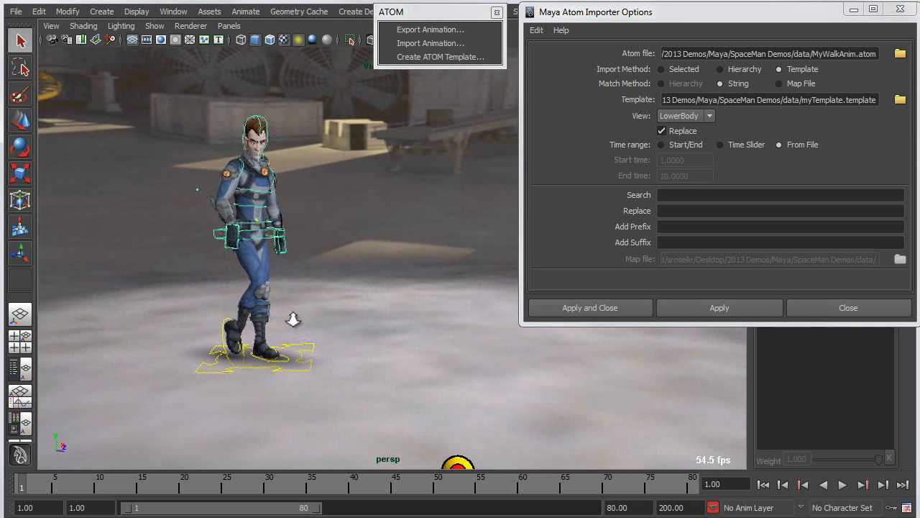
alt+right_drag(292, 318, 320, 320)
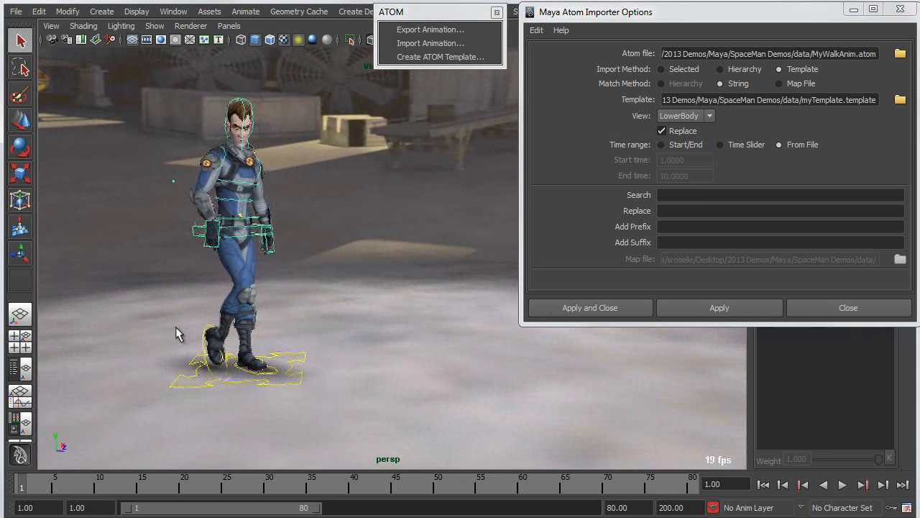
alt+middle_drag(216, 340, 232, 325)
alt+right_drag(232, 325, 273, 338)
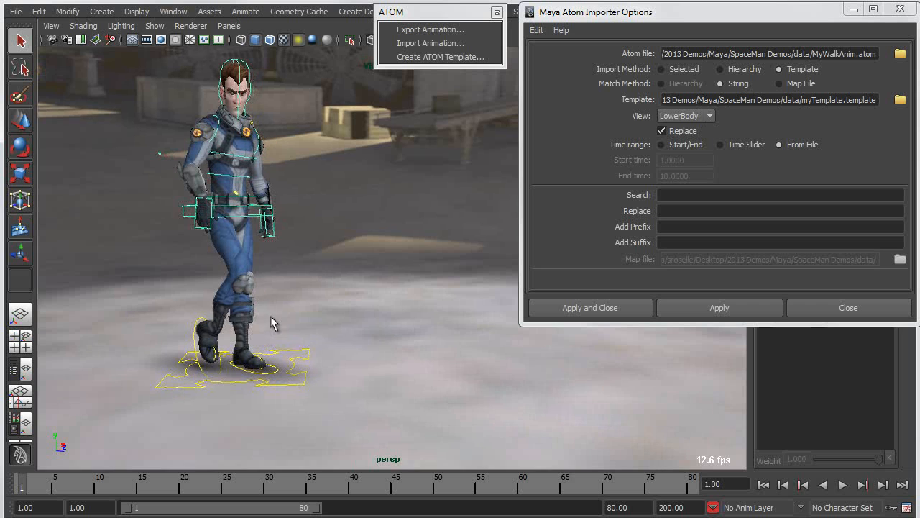
click(320, 375)
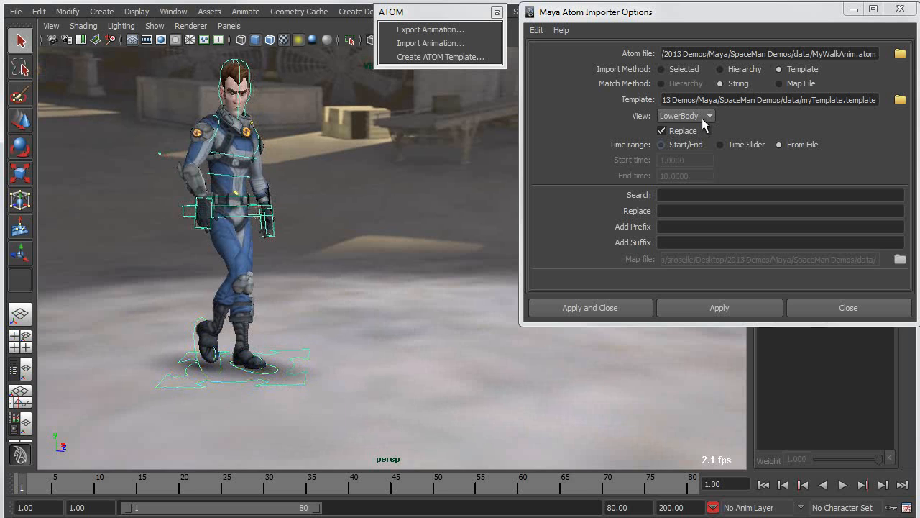
Import the walk animation onto the selected controls by string matching, searching for Dummy and replacing it with SpaceMan.
click(673, 69)
click(665, 195)
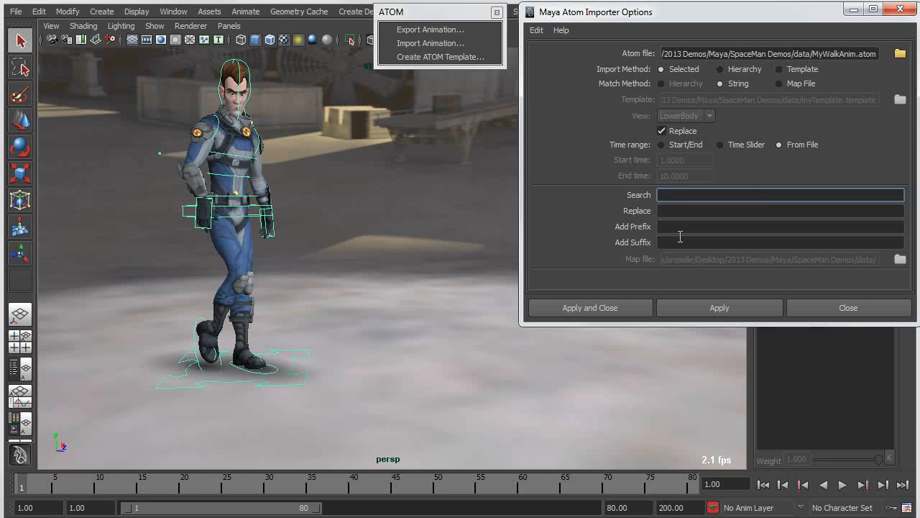
key(Tab)
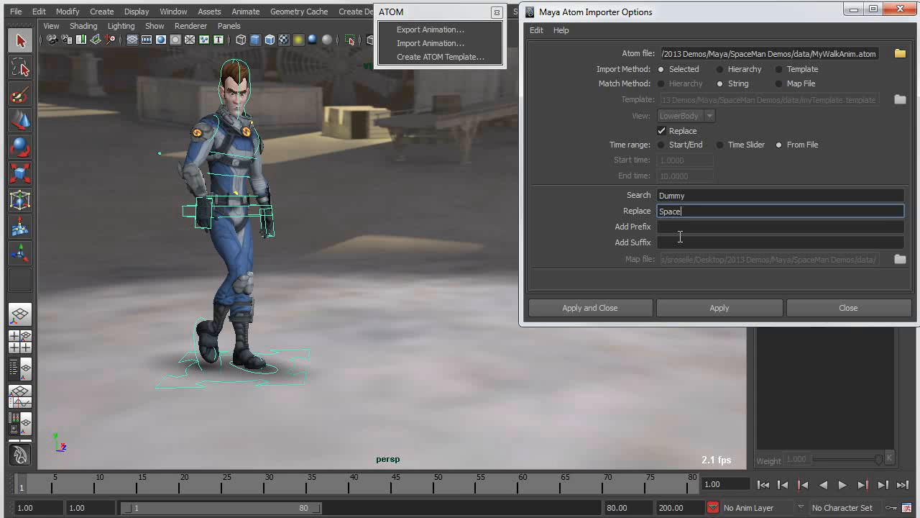
click(680, 309)
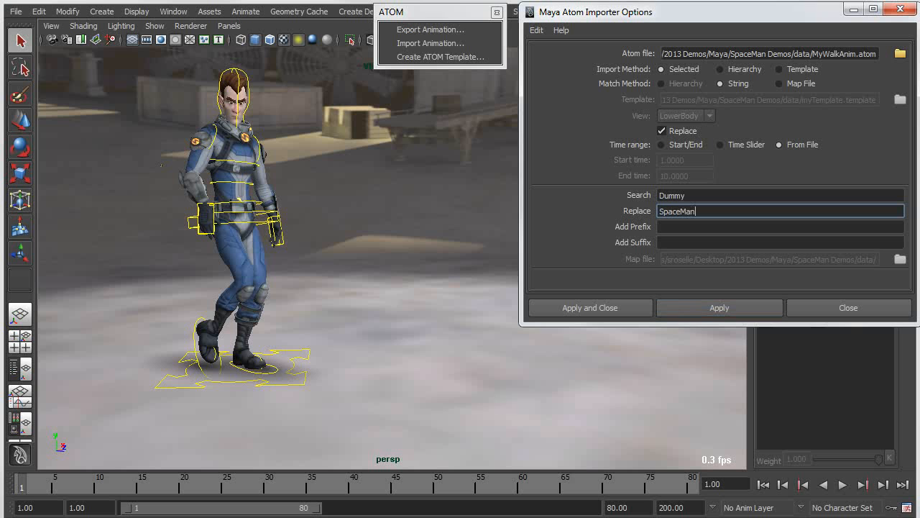
Scrub the imported walk to frame 9, then play it from a side angle and stop at frame 10.
mouse_move(36, 484)
mouse_down()
mouse_move(260, 492)
mouse_move(72, 496)
mouse_move(297, 497)
mouse_move(88, 495)
mouse_up()
mouse_move(353, 359)
alt+mouse_down()
mouse_move(273, 362)
mouse_move(291, 366)
alt+mouse_up()
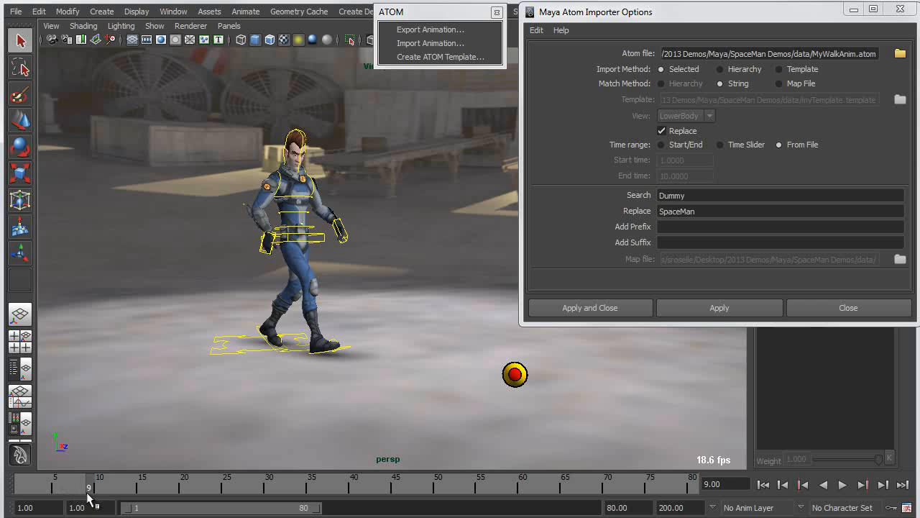
key(alt+v)
click(105, 477)
Move the LookAt ball to about X -106.5, Y 33.9, Z 211.2 to test the character's head aim.
click(521, 370)
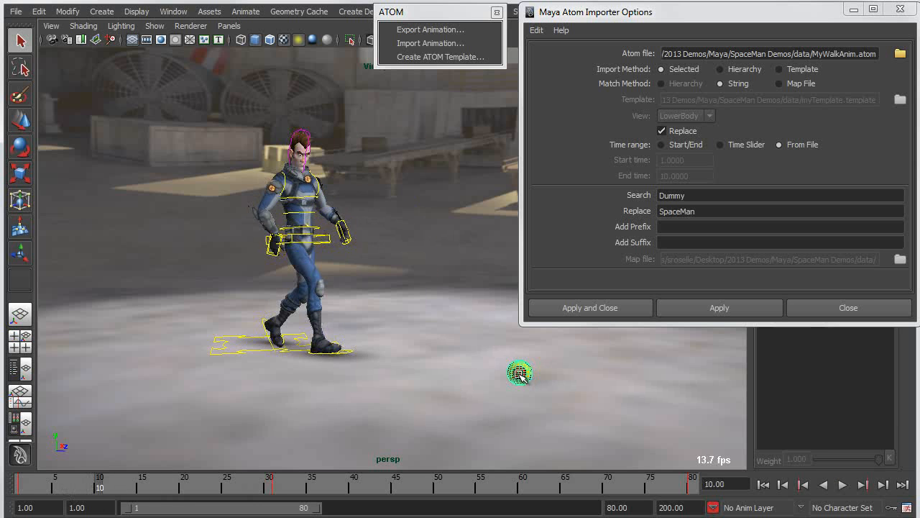
key(w)
drag(520, 373, 446, 353)
alt+drag(307, 383, 261, 386)
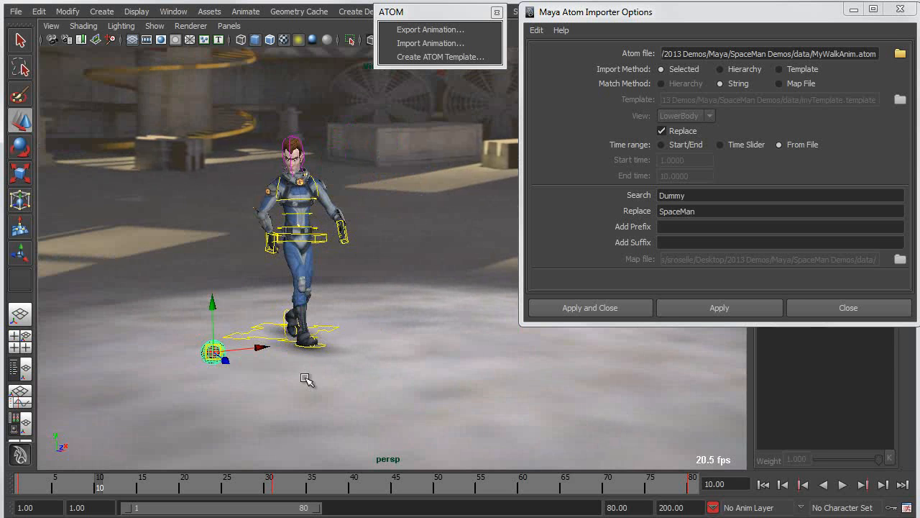
Close the import options, then mute the ArmOffset animation layer to compare the arms and unmute it again.
click(899, 10)
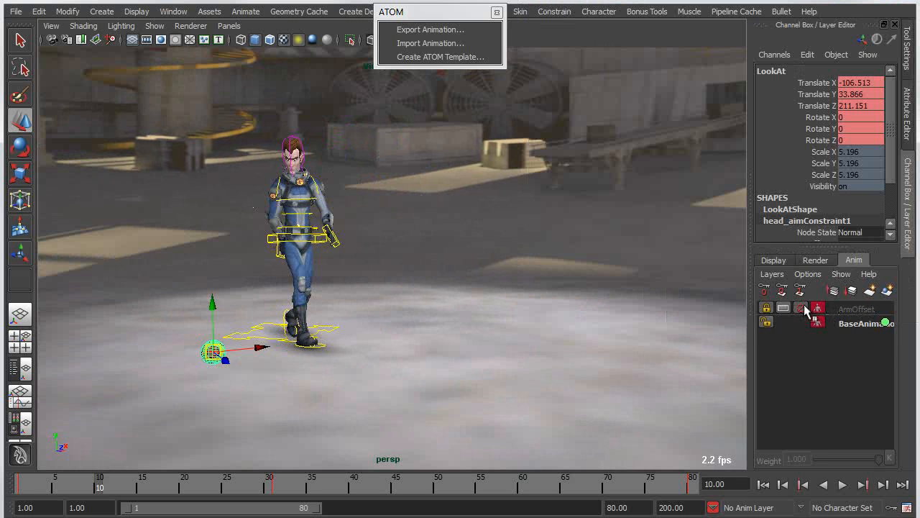
click(801, 308)
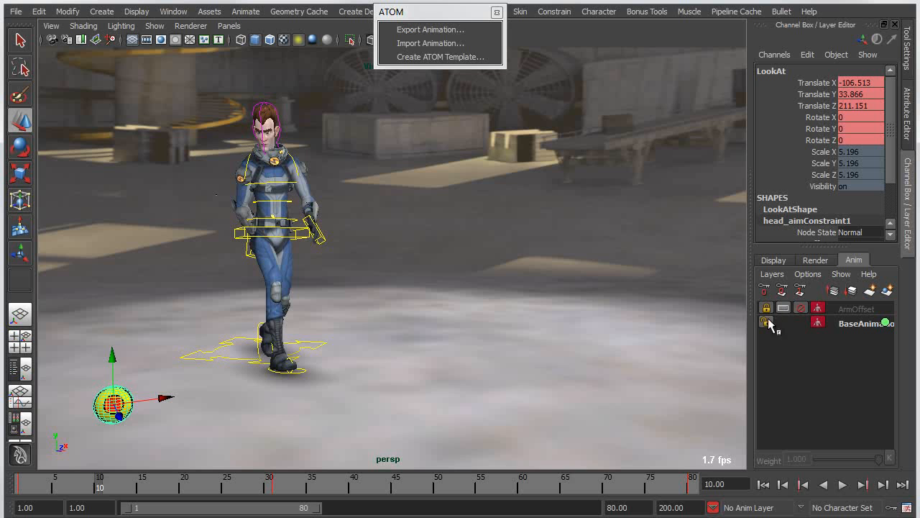
click(800, 307)
alt+drag(206, 329, 277, 327)
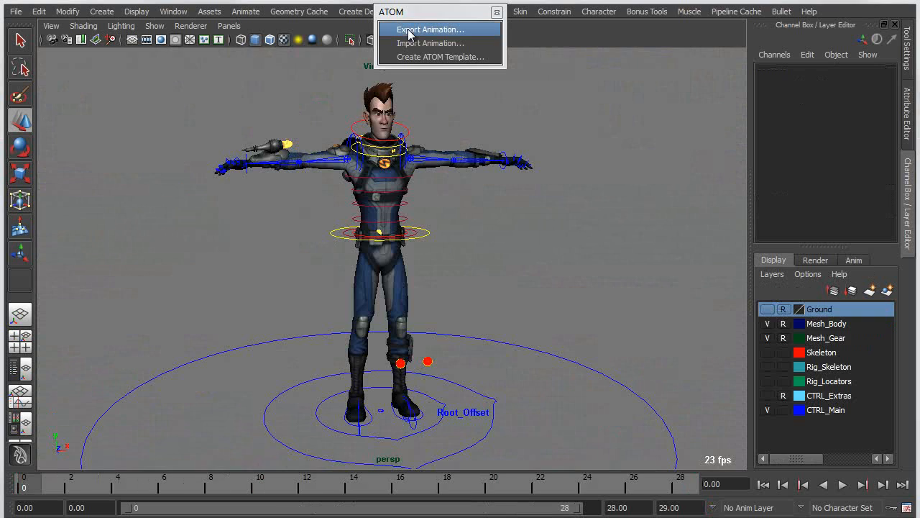
Open the animation export options and turn off Animation Layers, Constraints and Set Driven Keys.
click(408, 31)
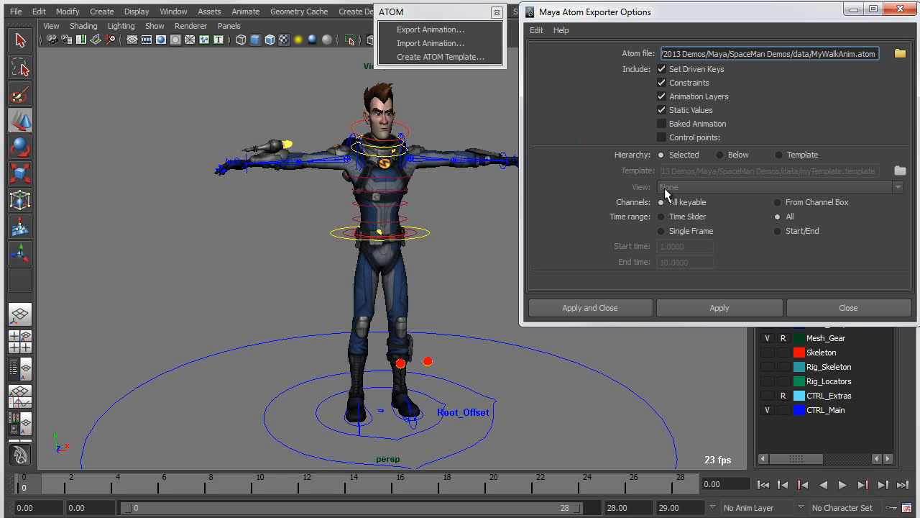
click(662, 96)
click(662, 83)
click(661, 69)
Open the animation import options and reset them to their defaults.
click(430, 43)
alt+middle_drag(383, 291, 334, 289)
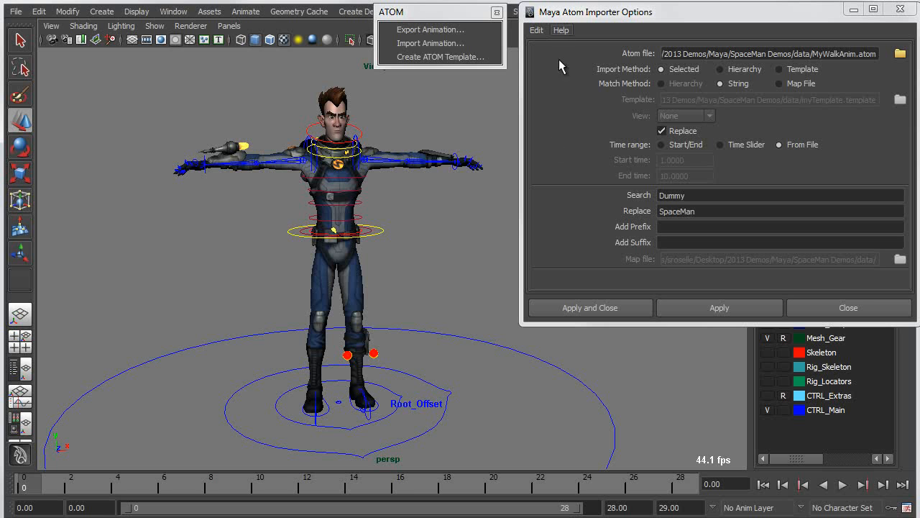
click(538, 32)
click(558, 58)
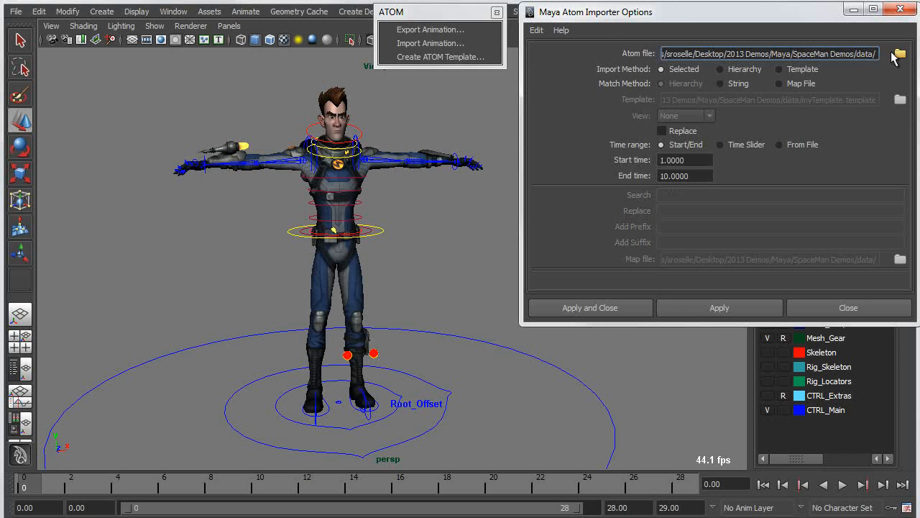
Select all of the rig's control curves by type and add the joints of both arms to the selection.
click(39, 12)
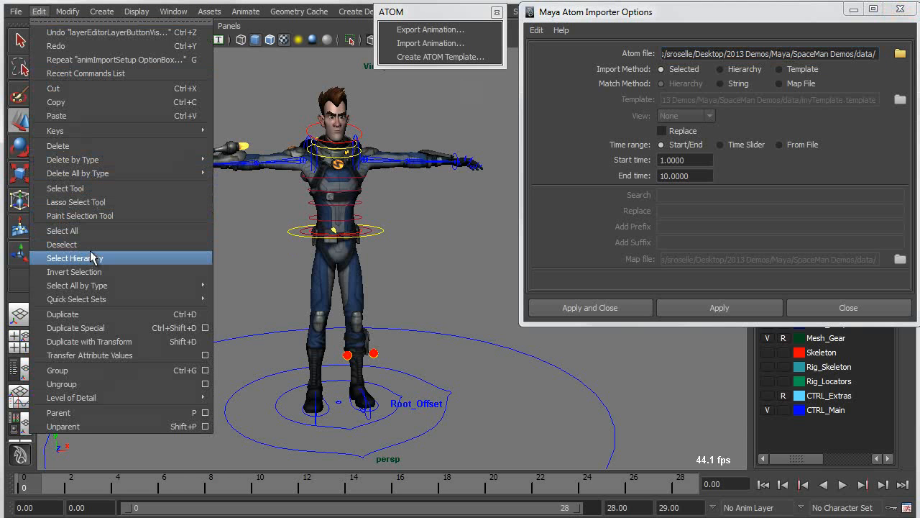
mouse_move(100, 285)
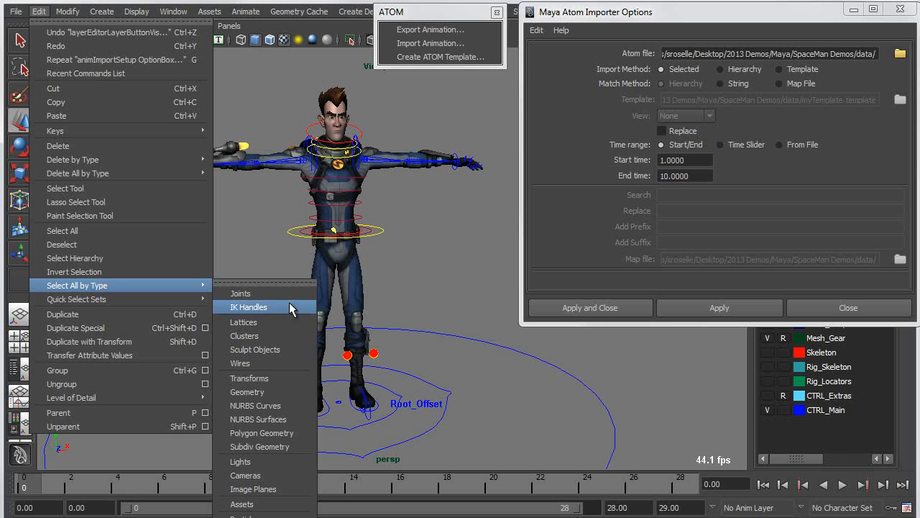
click(277, 391)
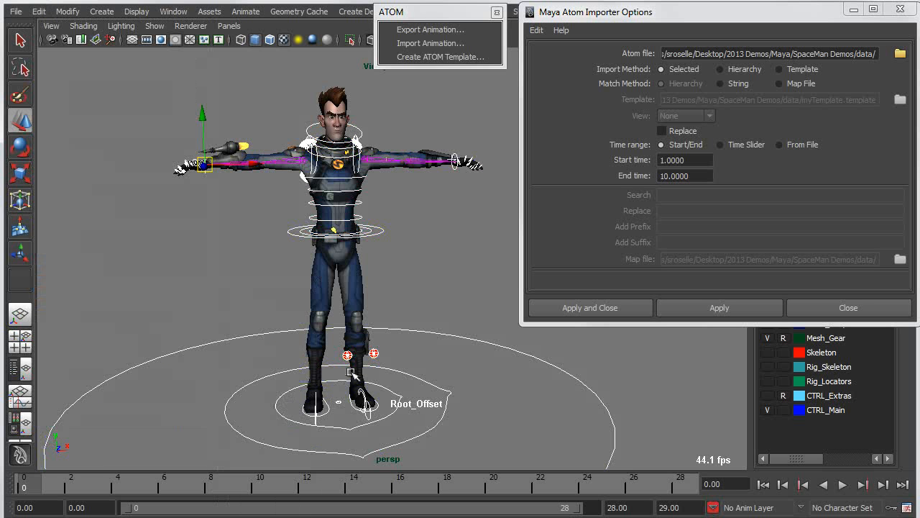
click(297, 164)
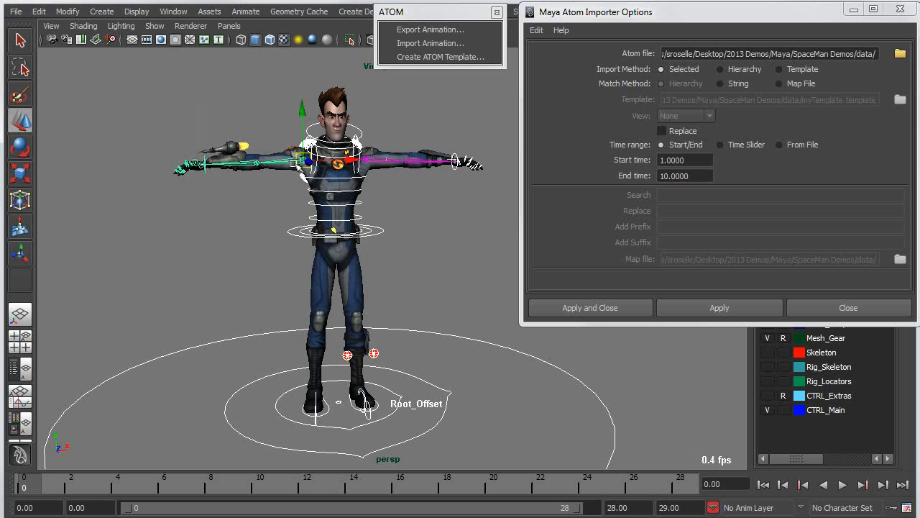
click(254, 163)
click(387, 162)
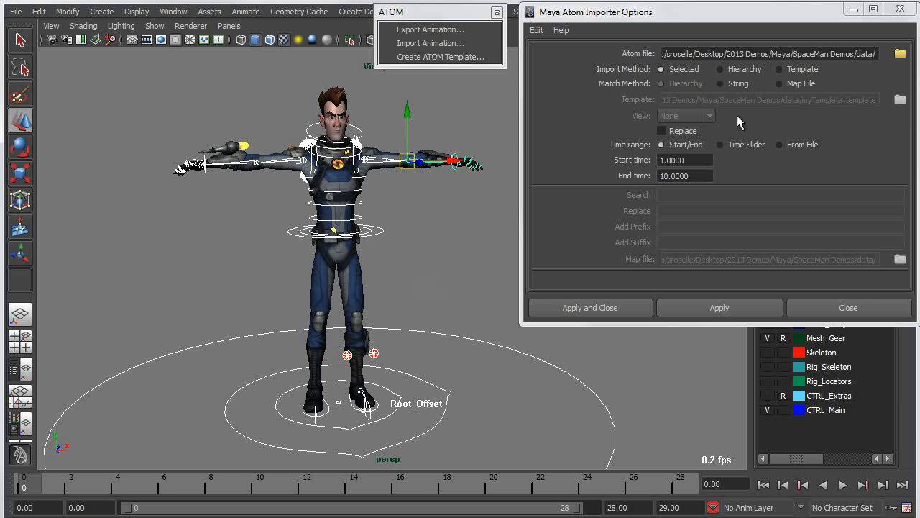
Set the match method to String and choose WeaponDraw_Pose.atom from the data folder as the file to import.
click(722, 84)
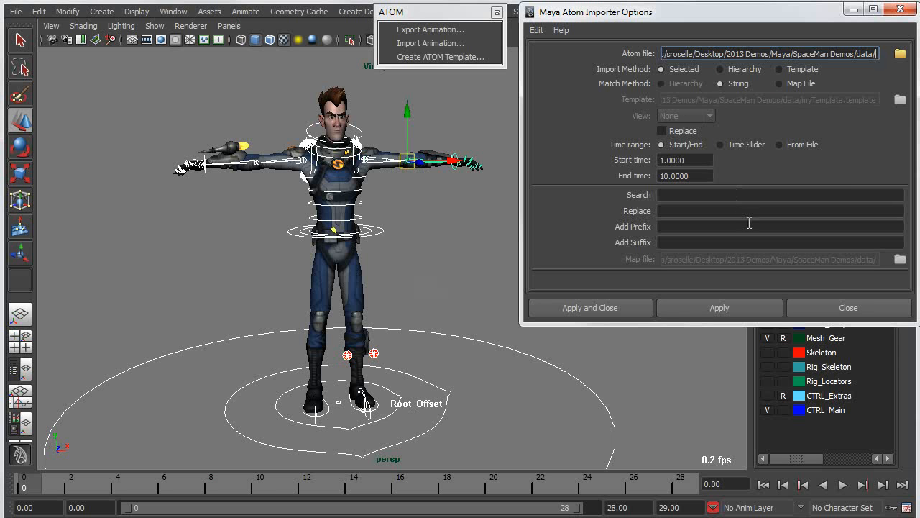
click(900, 53)
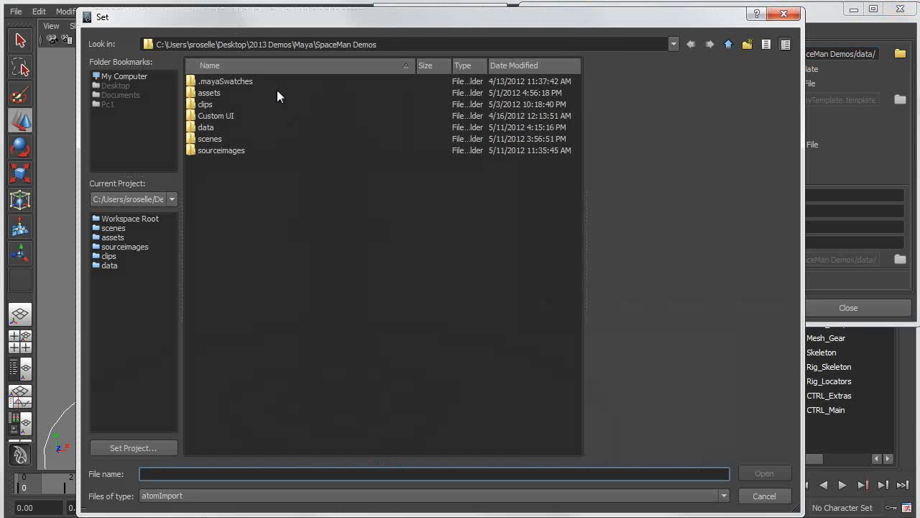
double_click(206, 127)
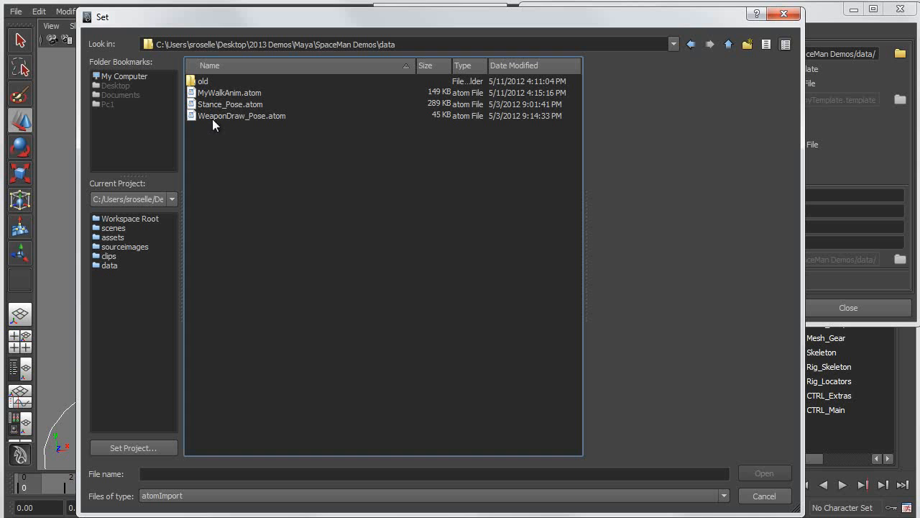
click(219, 117)
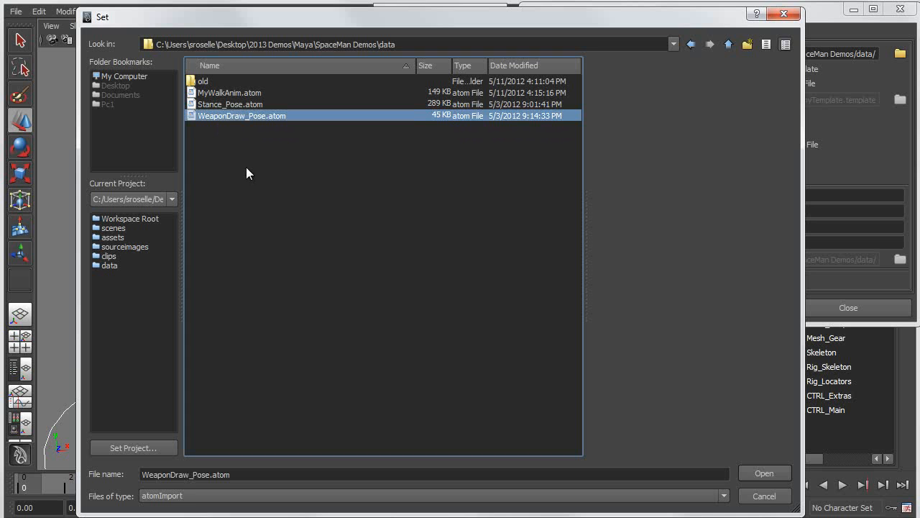
double_click(225, 116)
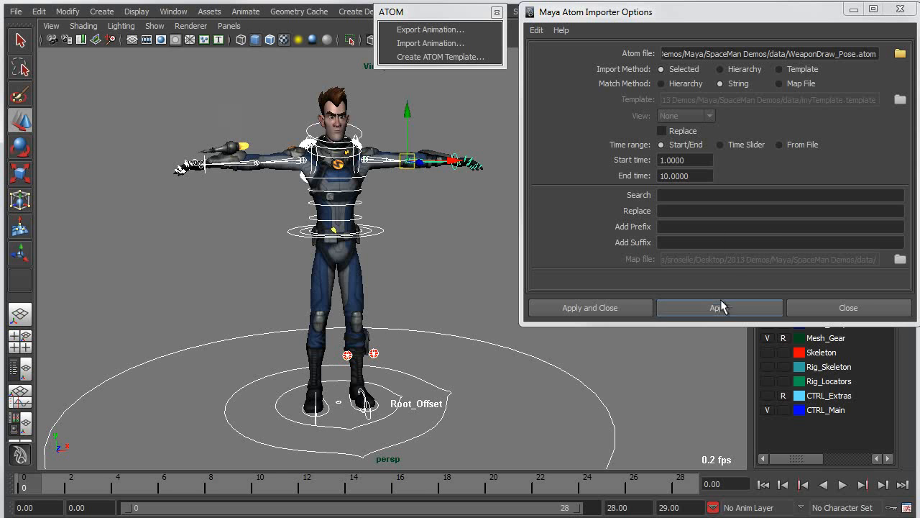
Turn on Replace, set the time range to From File and import the weapon-draw pose onto the selected rig.
click(661, 131)
click(784, 146)
click(748, 308)
alt+drag(379, 333, 484, 324)
alt+middle_drag(449, 339, 441, 289)
alt+drag(441, 289, 427, 295)
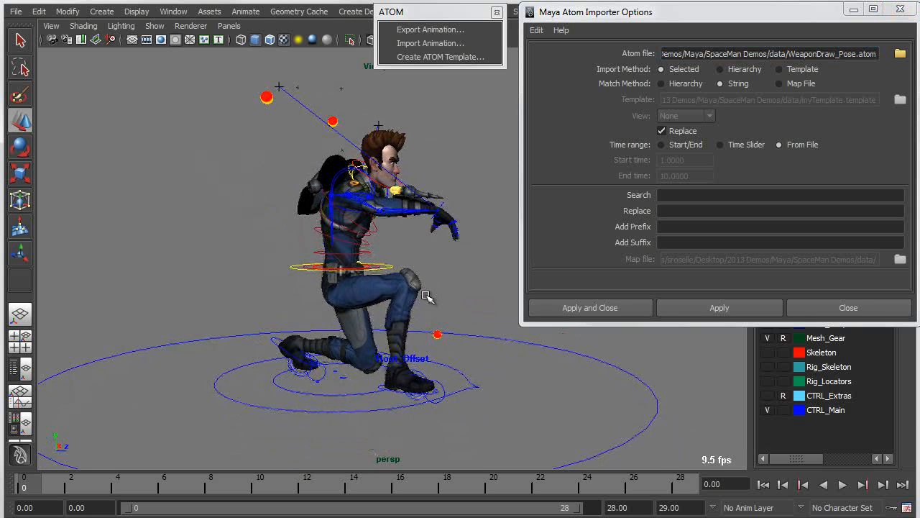